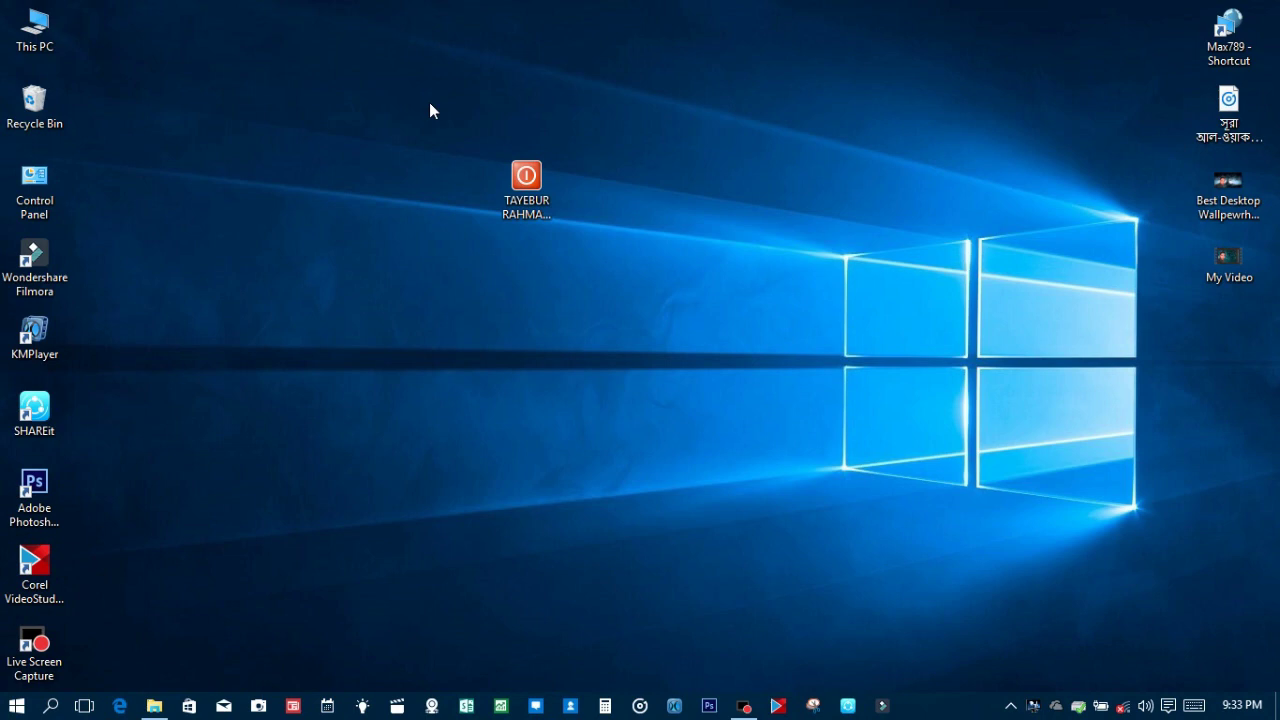
# Encrypt the contents of the desktop folder with the red power icon, applying the change to the folder, subfolders and files.
pyautogui.click(524, 180)
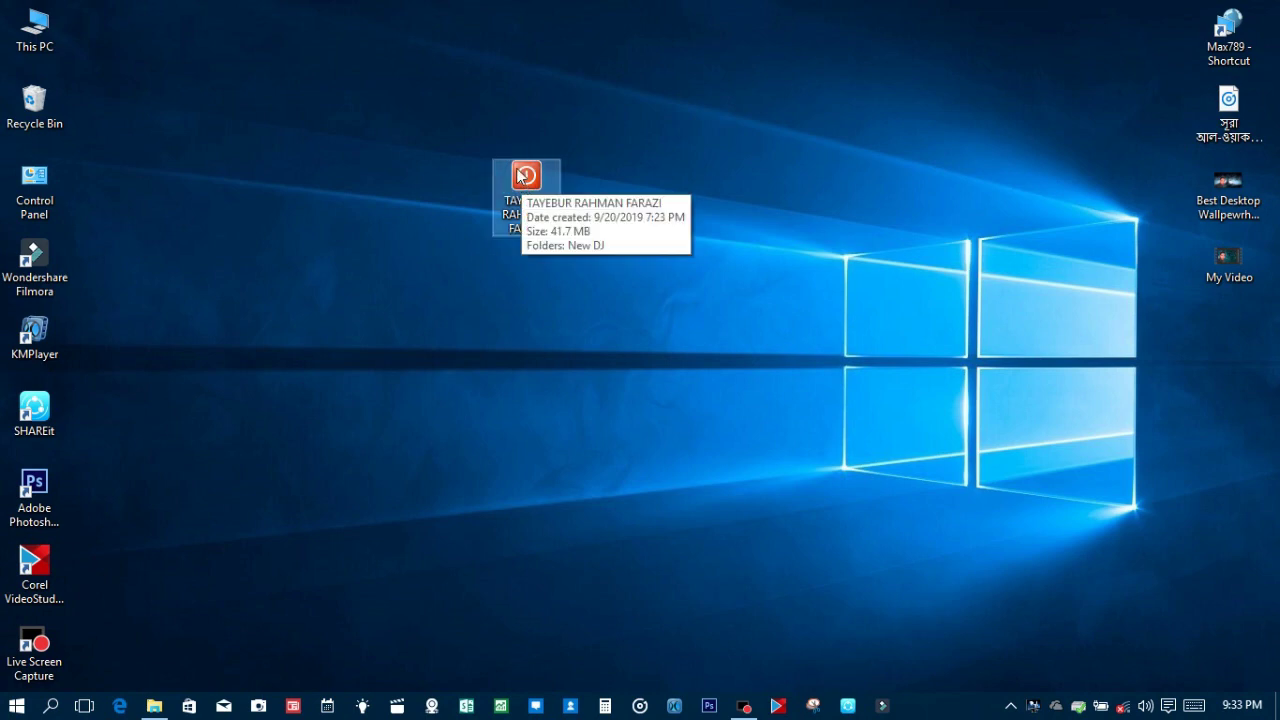
pyautogui.rightClick(518, 172)
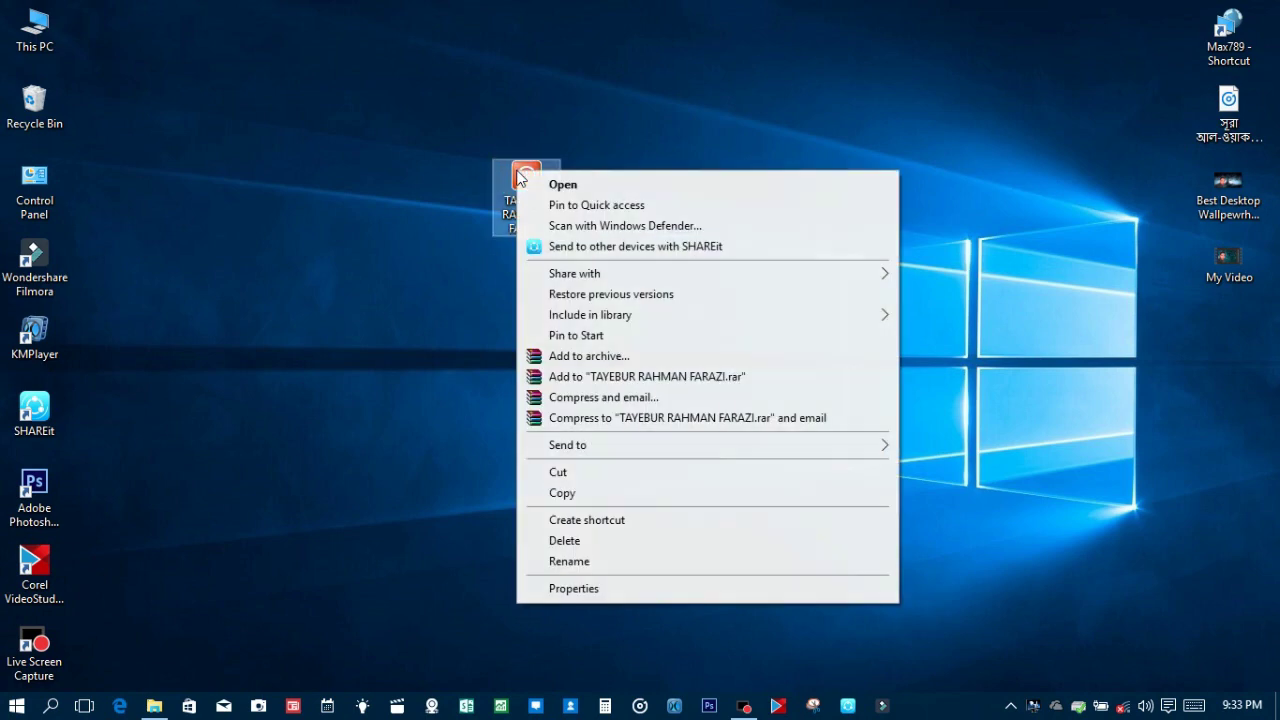
pyautogui.click(590, 588)
pyautogui.click(782, 484)
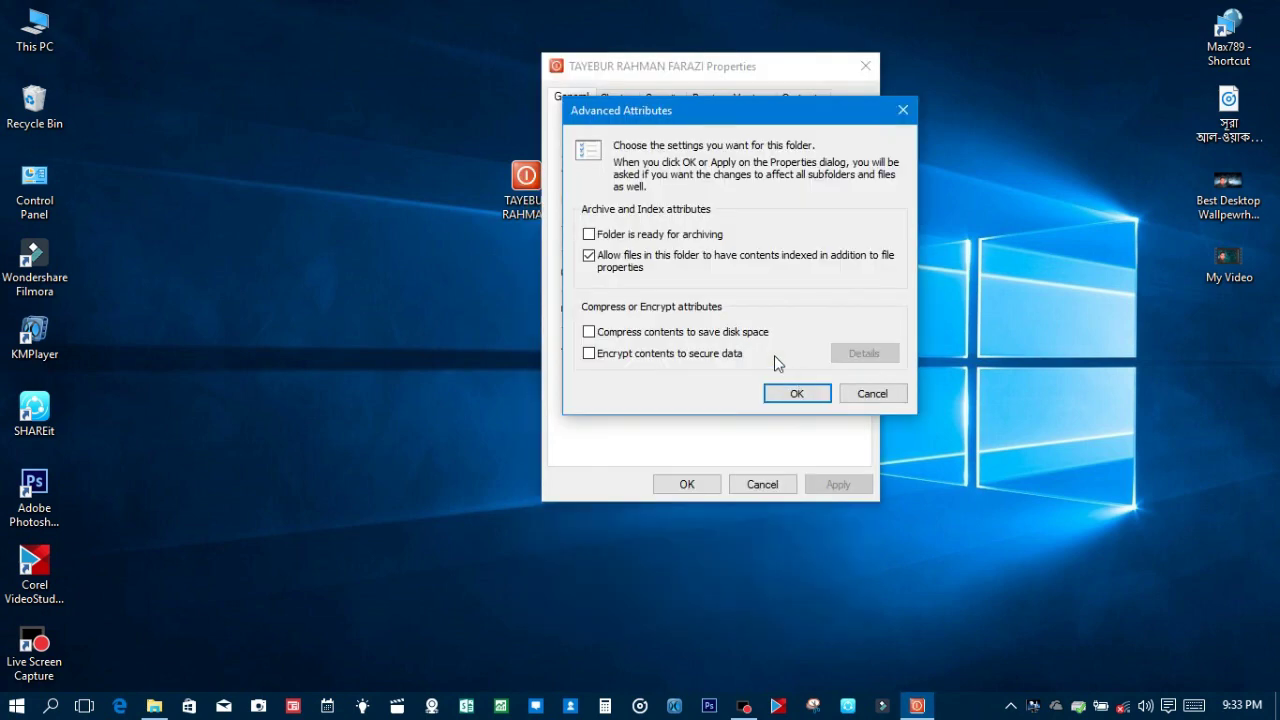
pyautogui.click(589, 354)
pyautogui.click(808, 396)
pyautogui.click(853, 478)
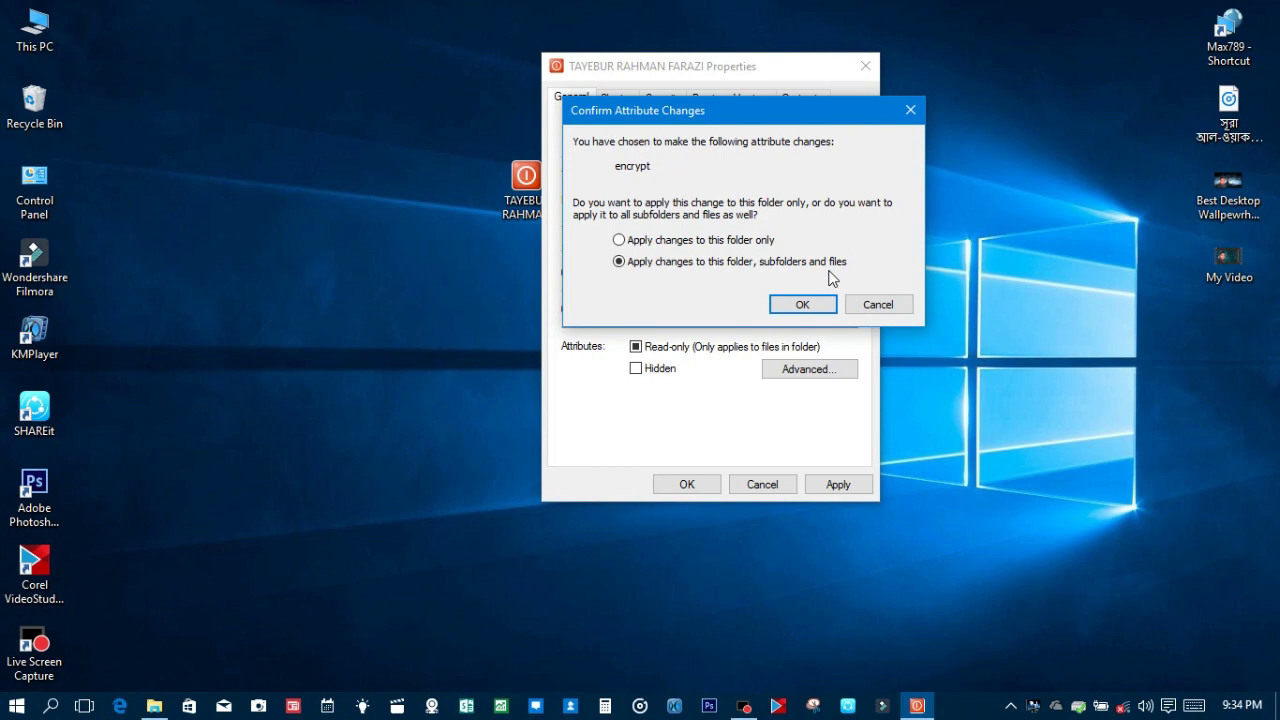
pyautogui.click(806, 304)
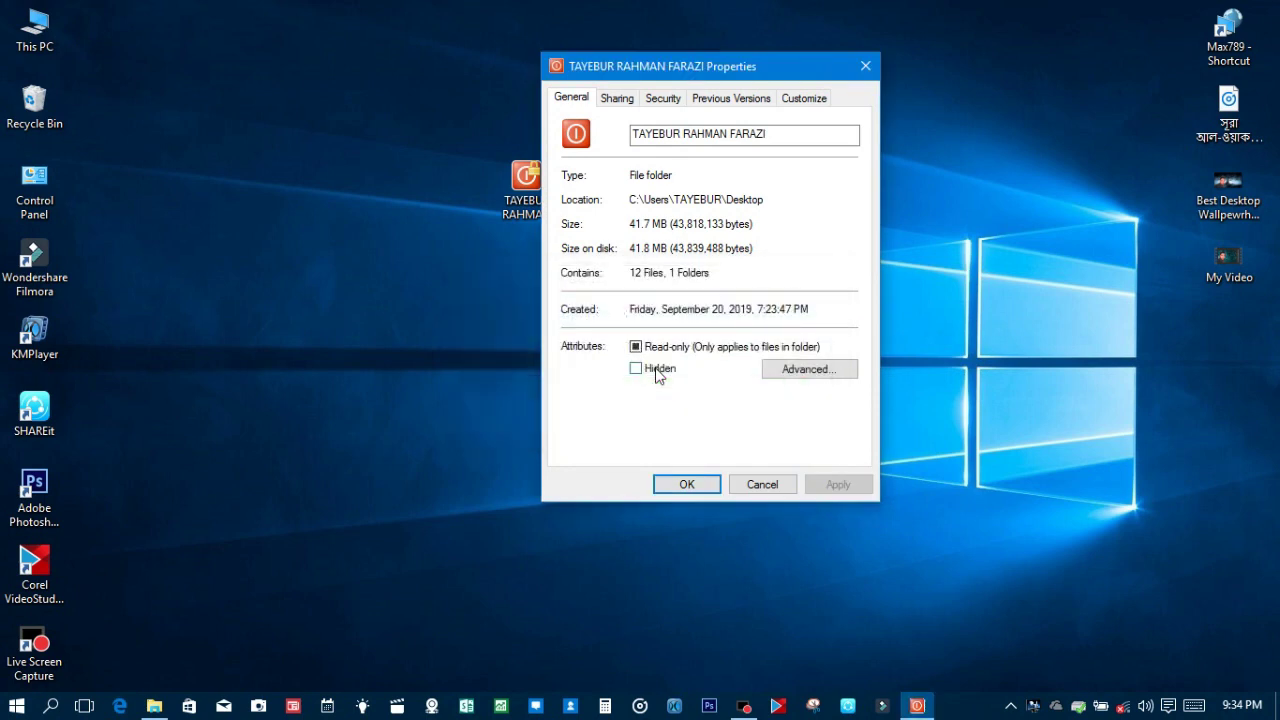
pyautogui.click(686, 484)
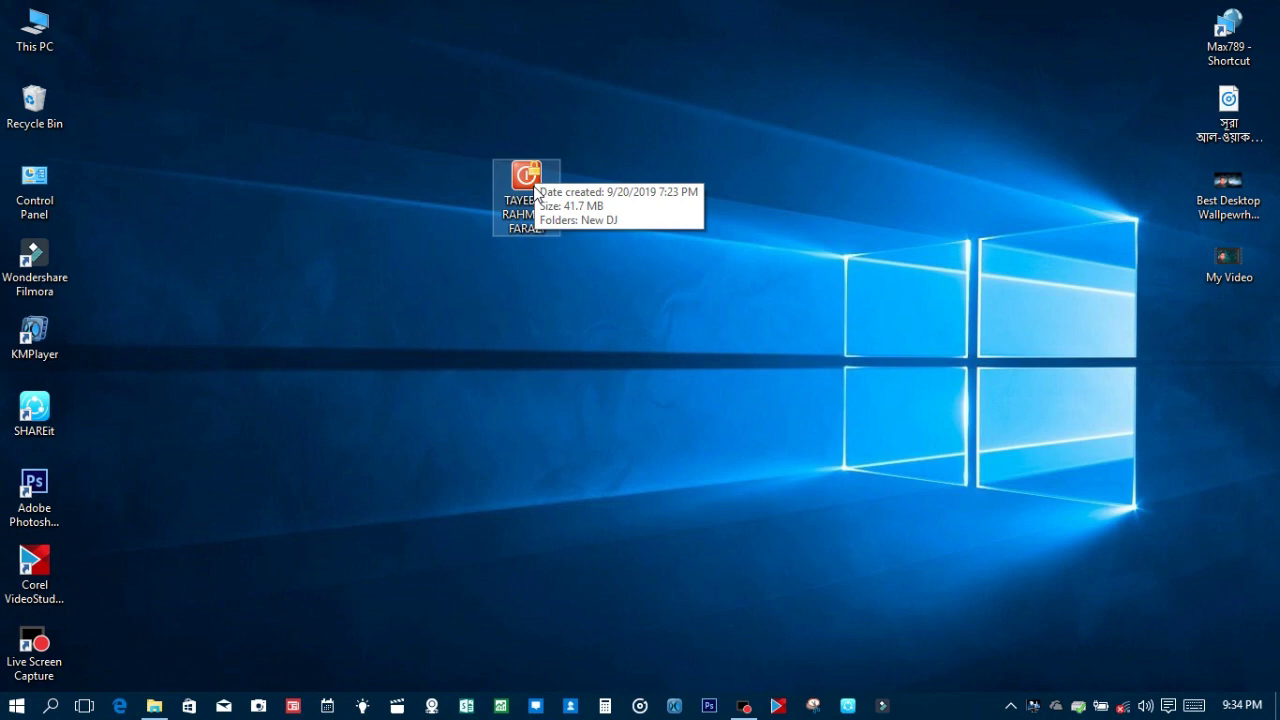
# Open the encrypted folder and its New DJ subfolder to view the contents.
pyautogui.doubleClick(536, 192)
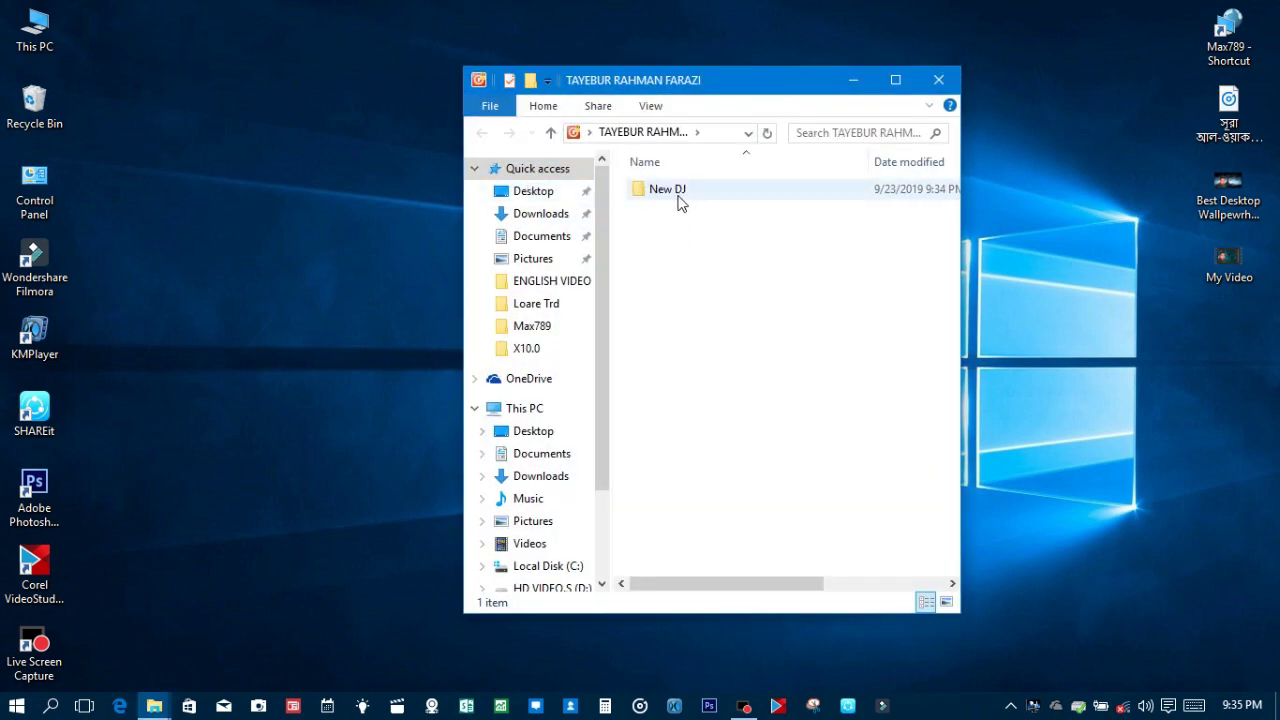
pyautogui.doubleClick(678, 200)
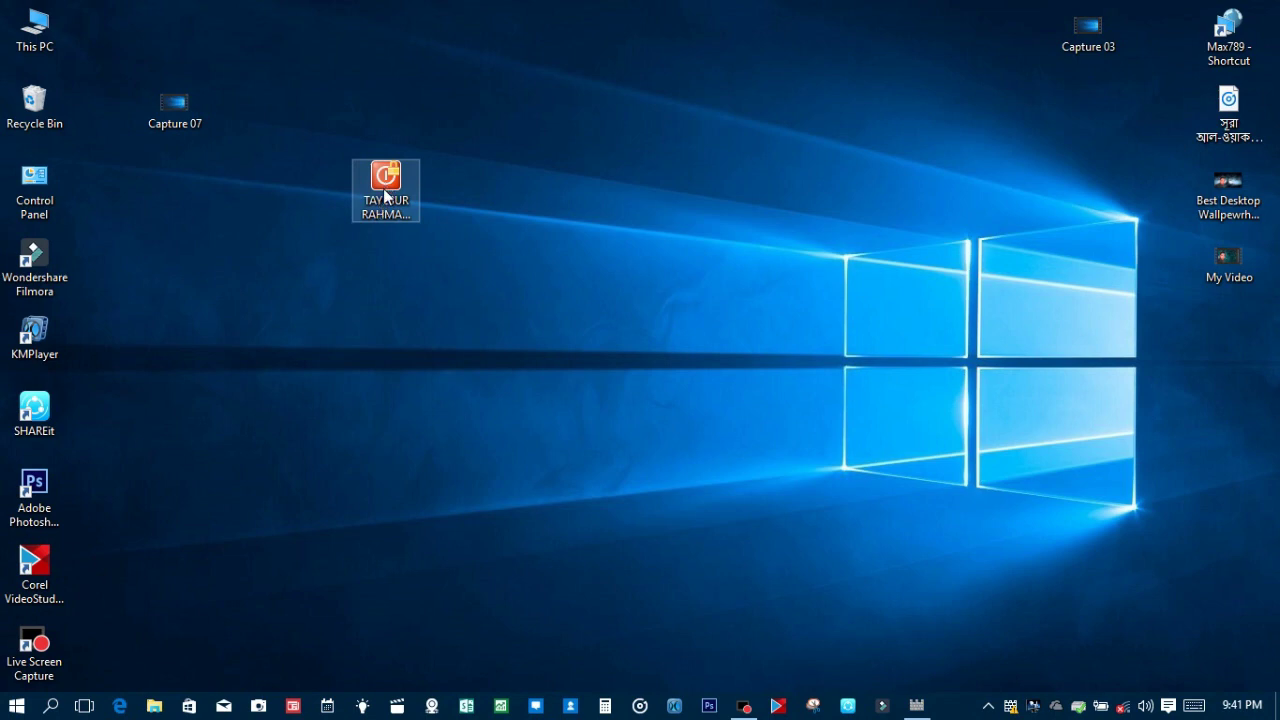
# Remove the content encryption from the red power icon folder, applying the change to the folder, subfolders and files.
pyautogui.rightClick(386, 196)
pyautogui.click(483, 605)
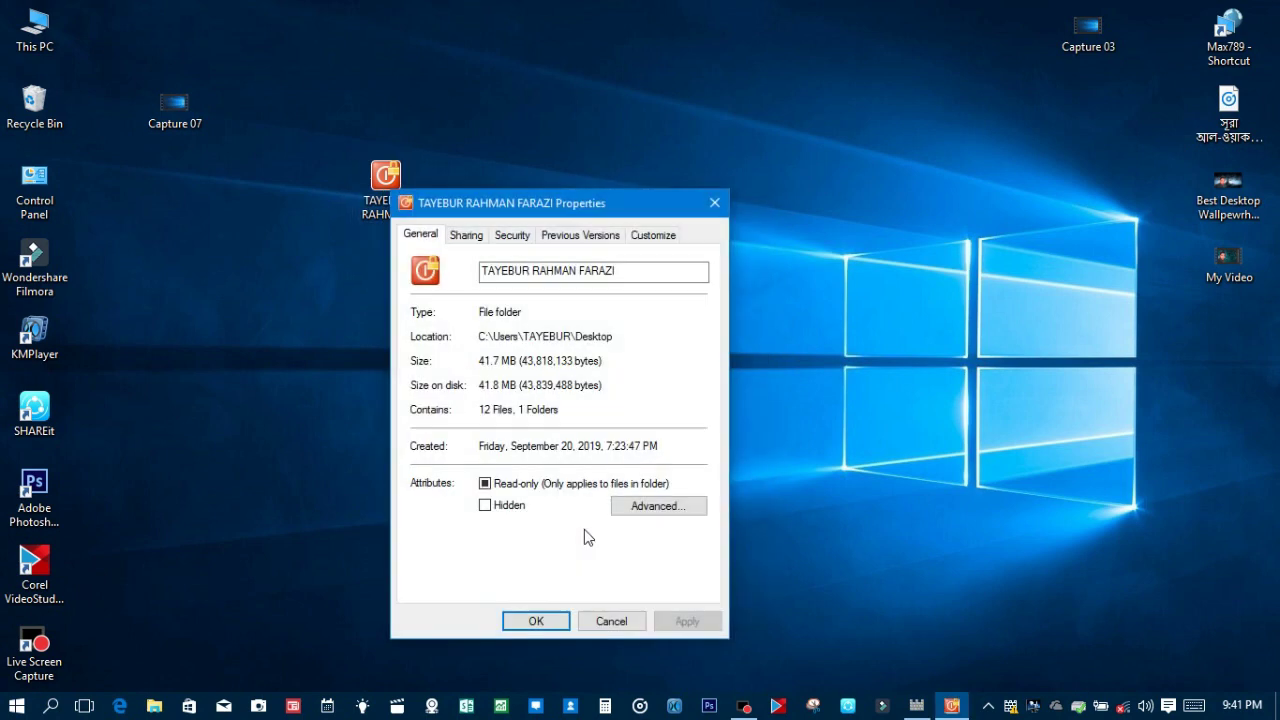
pyautogui.click(641, 507)
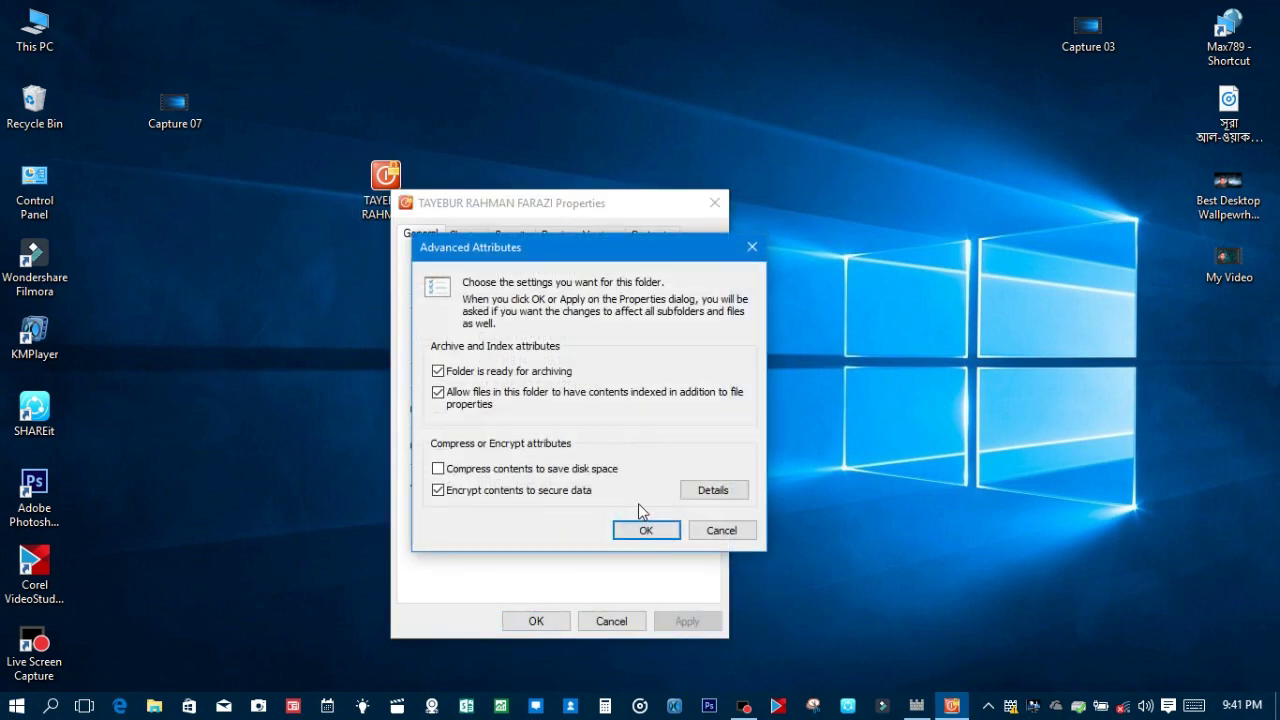
pyautogui.click(439, 494)
pyautogui.click(646, 530)
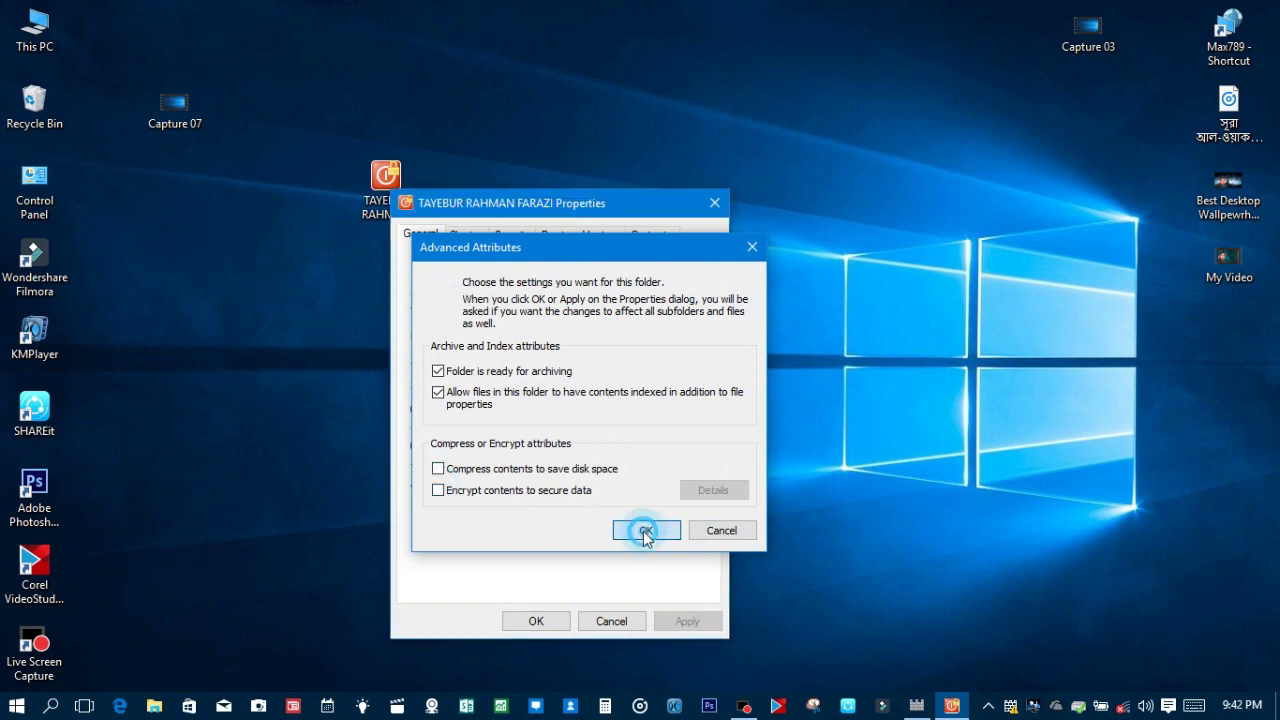
pyautogui.click(703, 626)
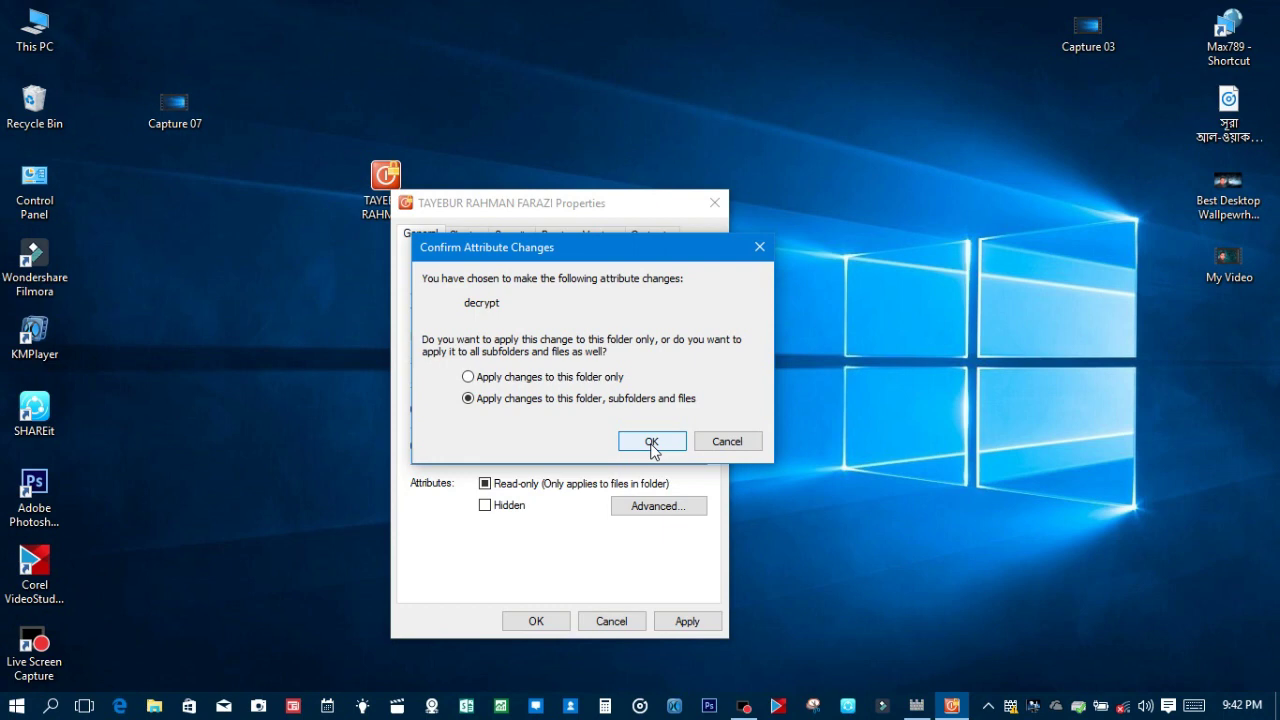
pyautogui.click(651, 443)
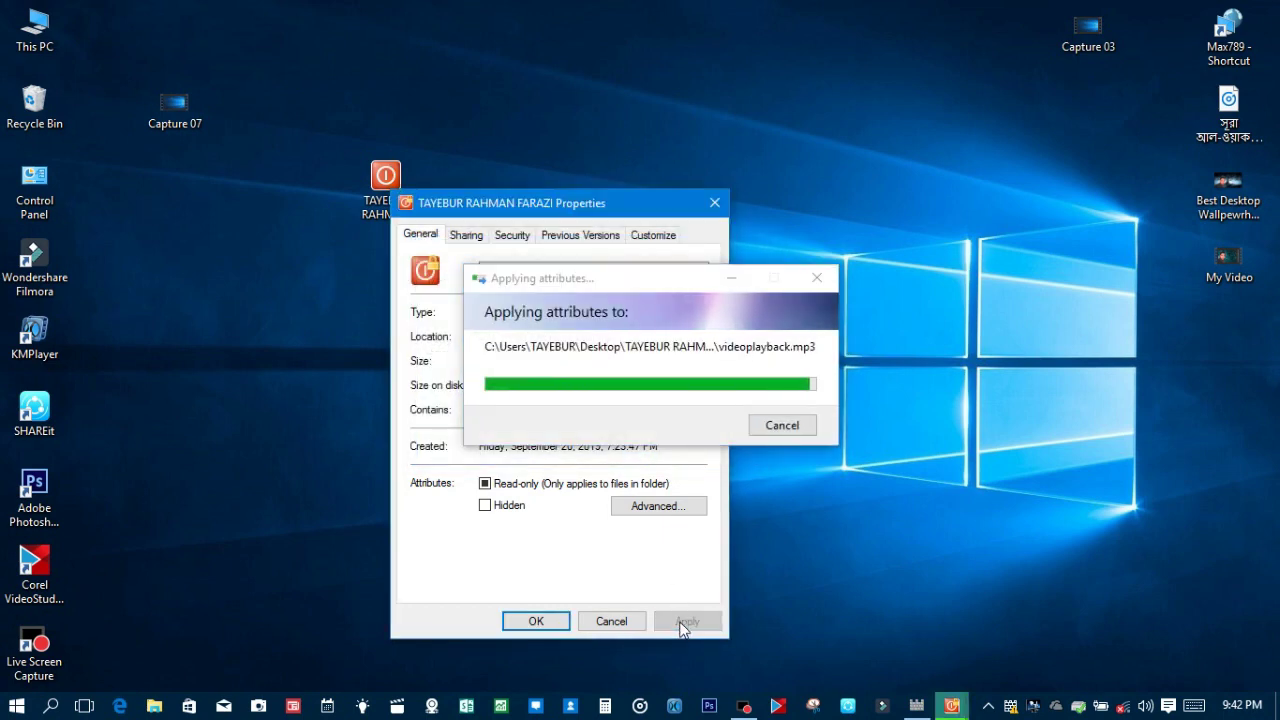
pyautogui.click(533, 621)
# Refresh the desktop and reposition the decrypted folder's icon.
pyautogui.rightClick(539, 141)
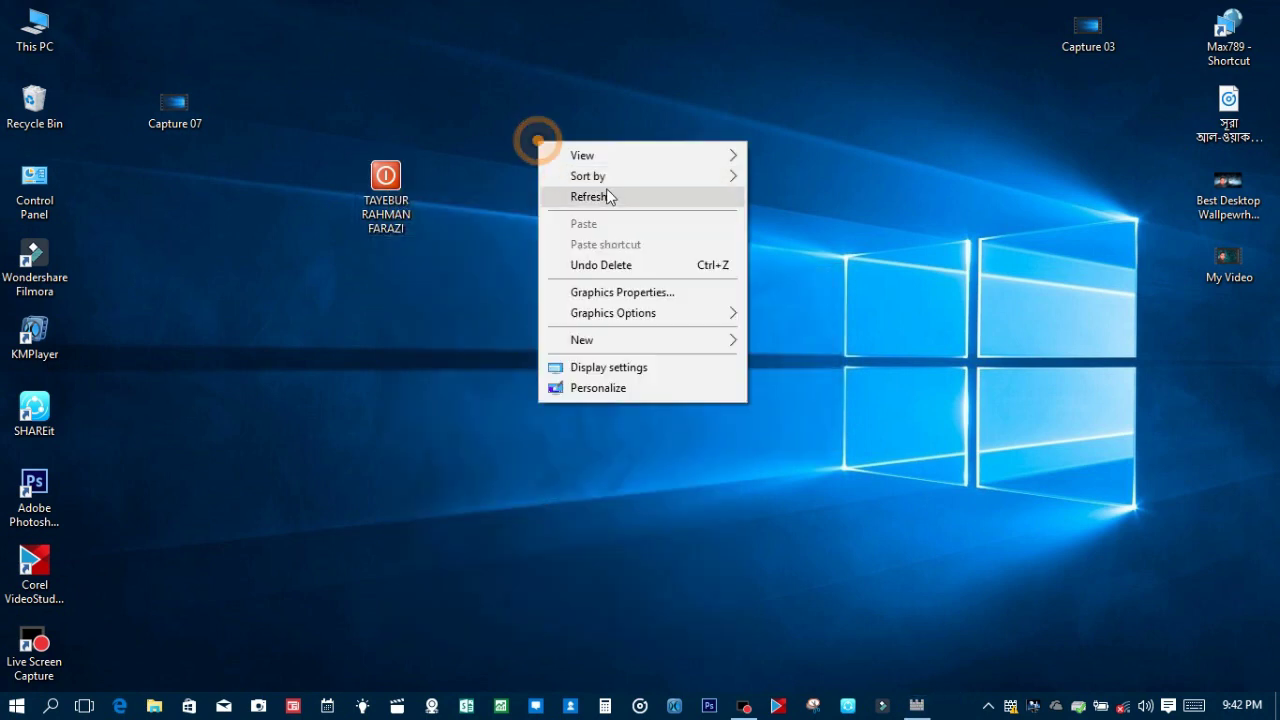
pyautogui.click(596, 177)
pyautogui.click(601, 207)
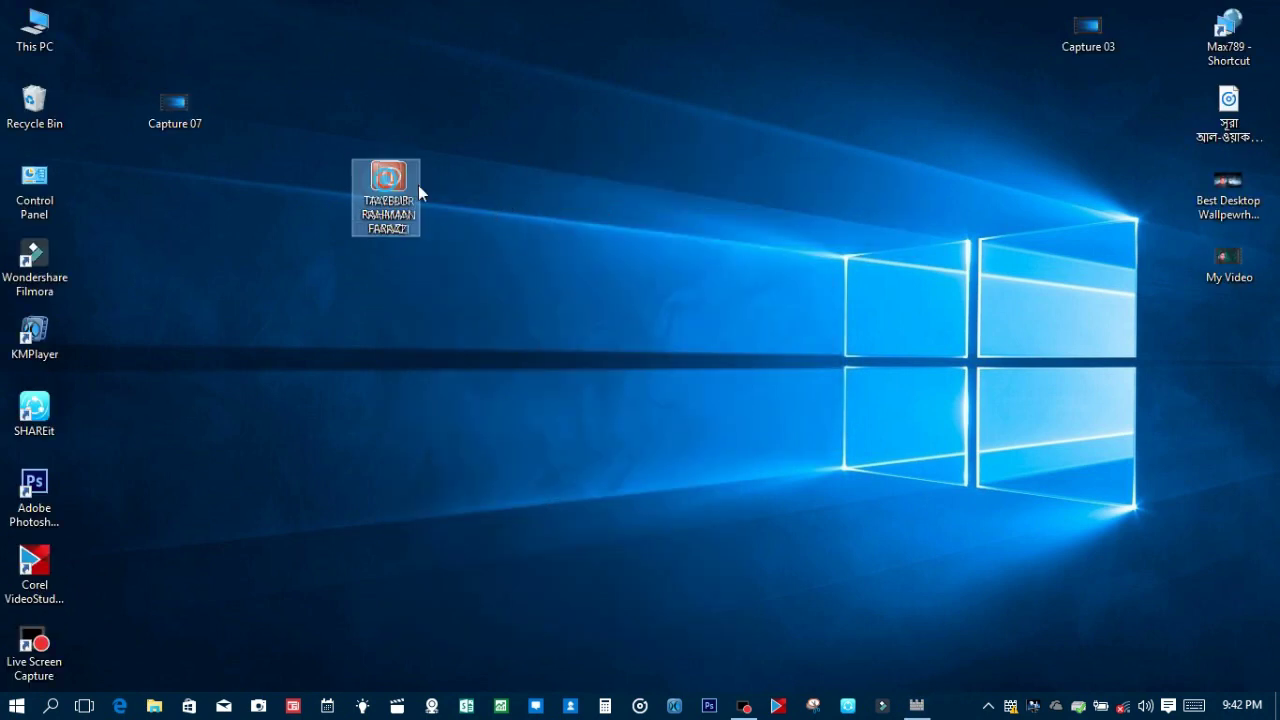
pyautogui.moveTo(423, 194); pyautogui.dragTo(557, 198)
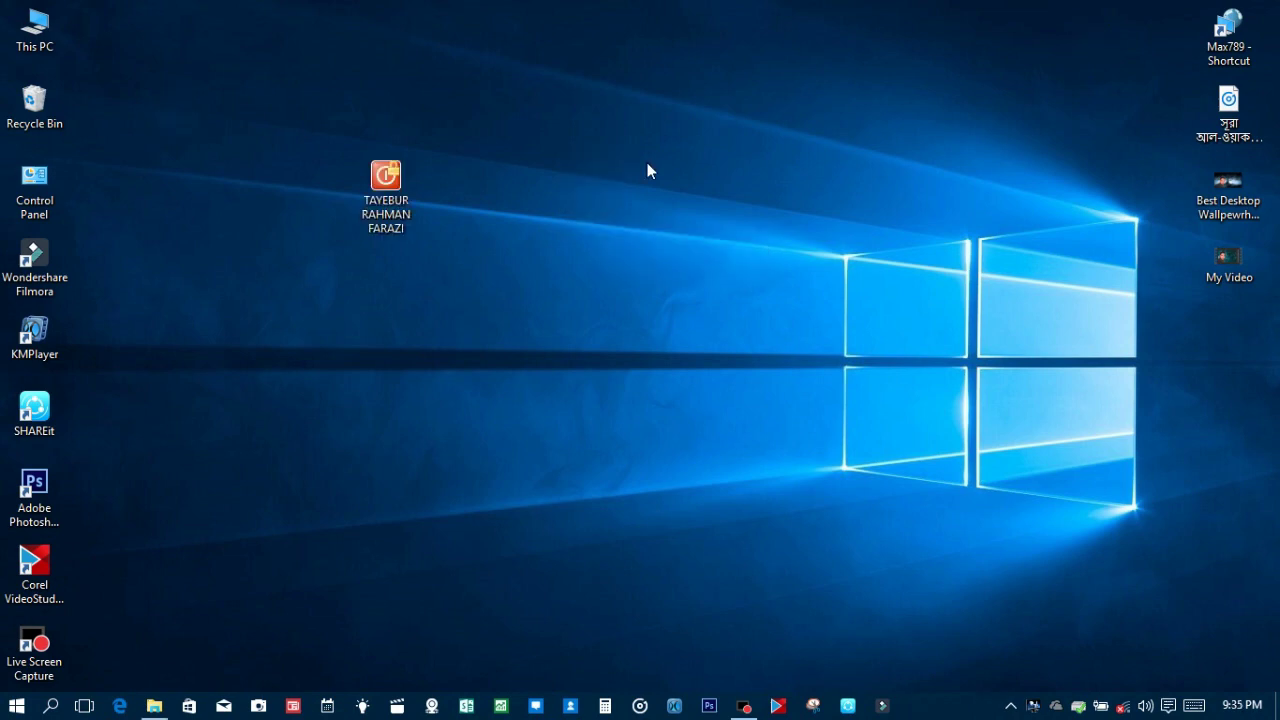
# Create two new folders with default names on the desktop and place the second one directly beside the first.
pyautogui.hotkey('ctrl', 'shift', 'n')
pyautogui.rightClick(791, 162)
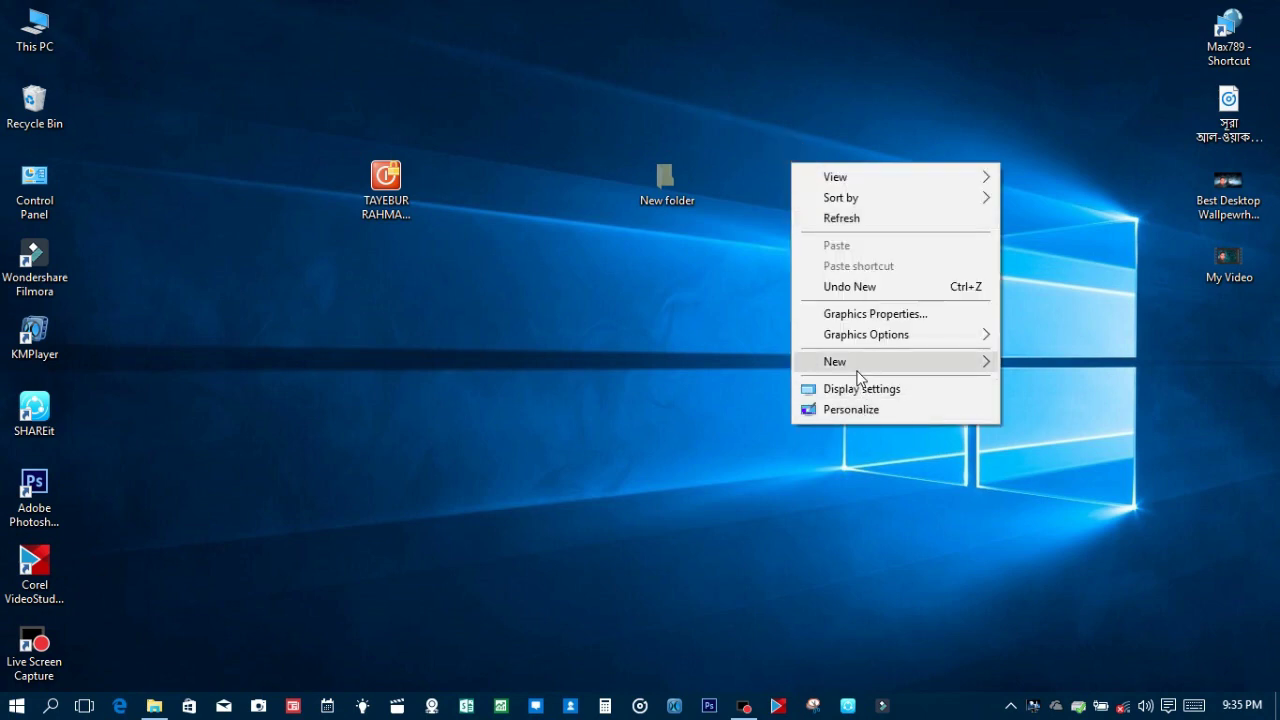
pyautogui.moveTo(860, 362)
pyautogui.click(1089, 363)
pyautogui.press('Return')
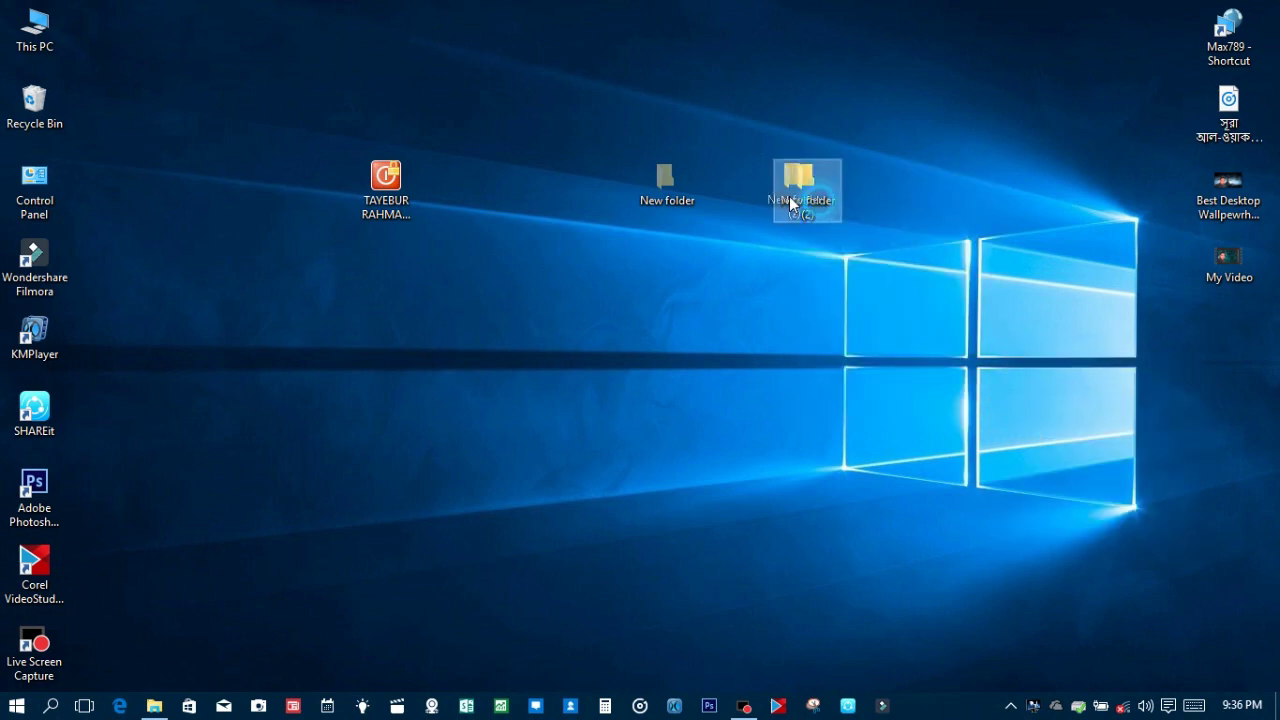
pyautogui.moveTo(795, 198); pyautogui.dragTo(741, 196)
pyautogui.click(889, 178)
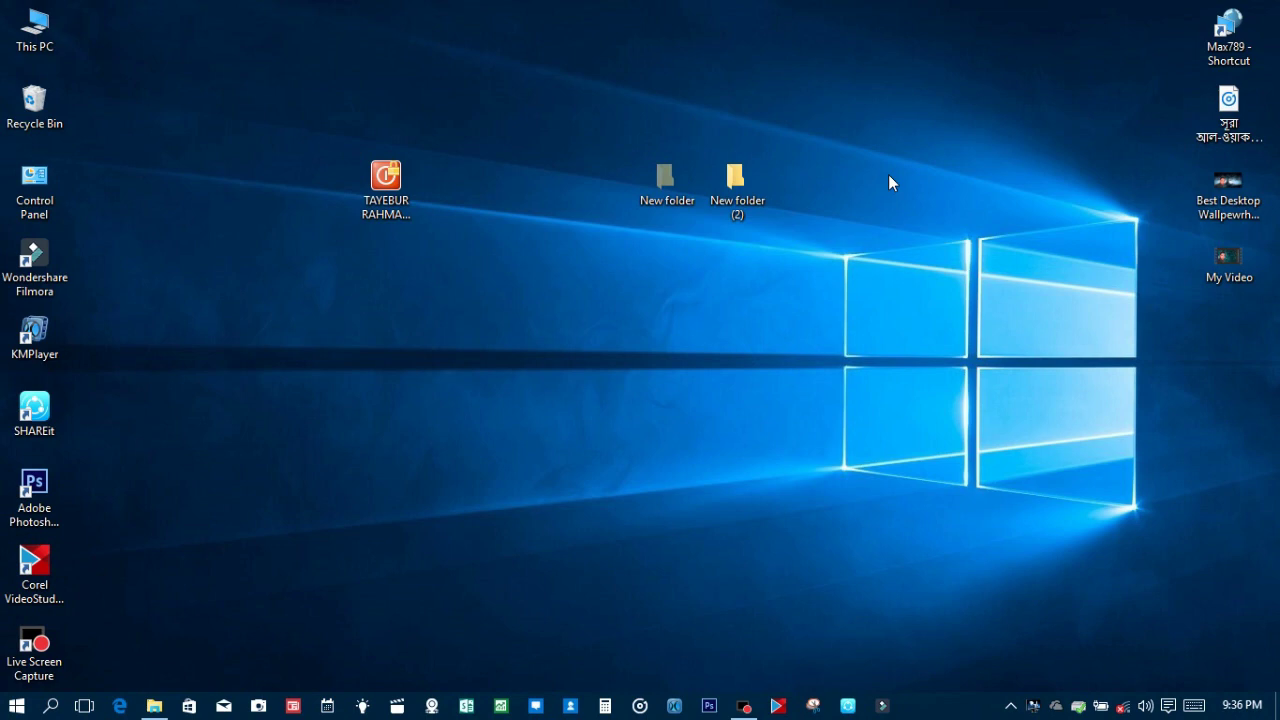
# Turn off the Hidden attribute of the desktop folder New folder and refresh the desktop.
pyautogui.click(656, 182)
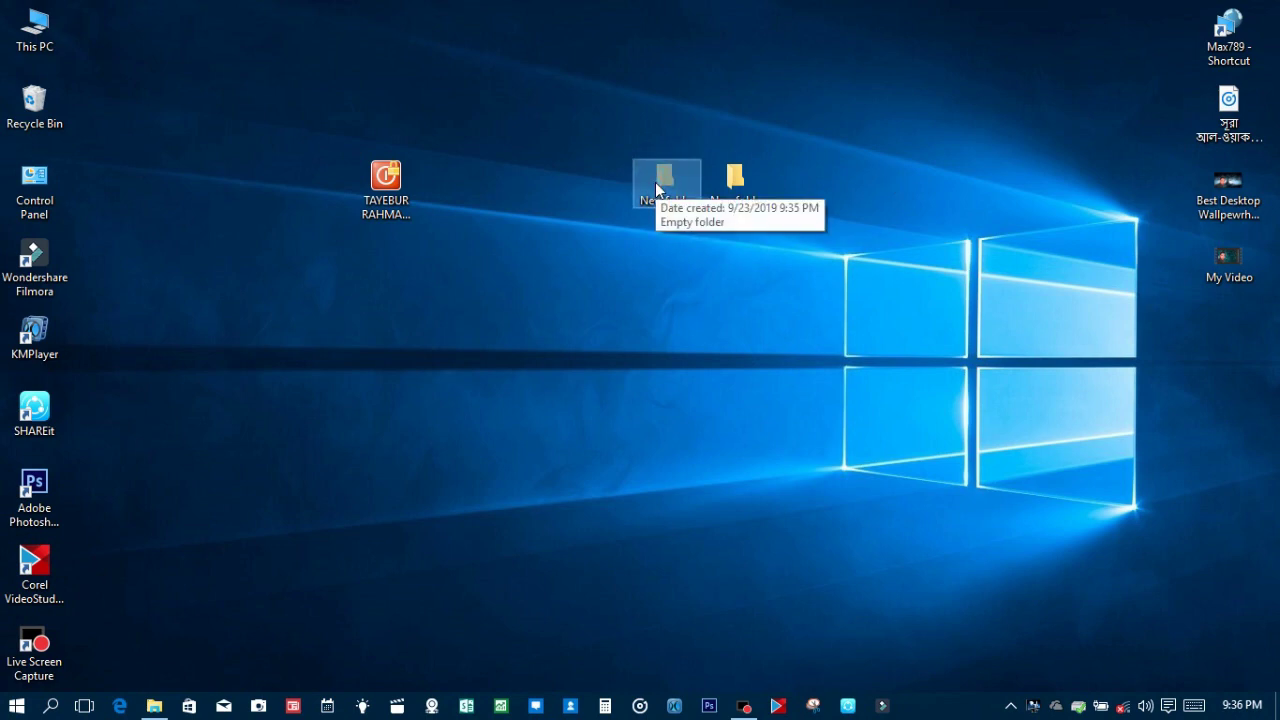
pyautogui.rightClick(665, 184)
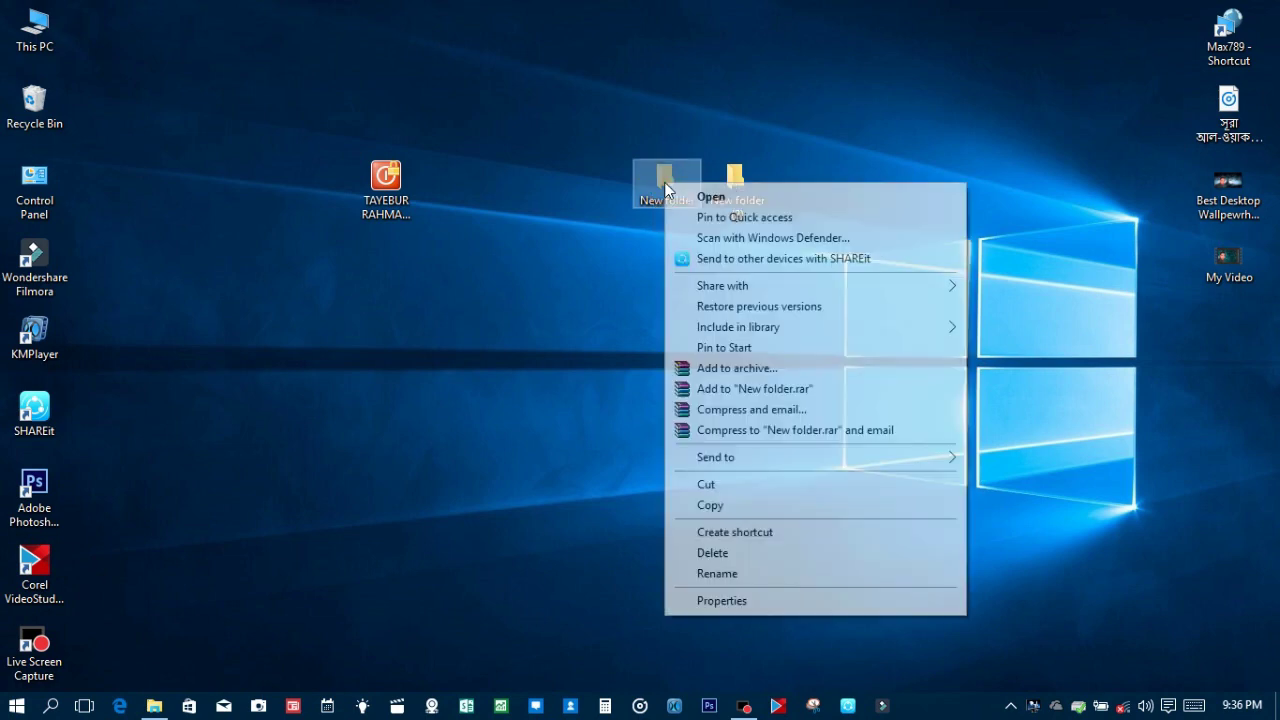
pyautogui.click(719, 604)
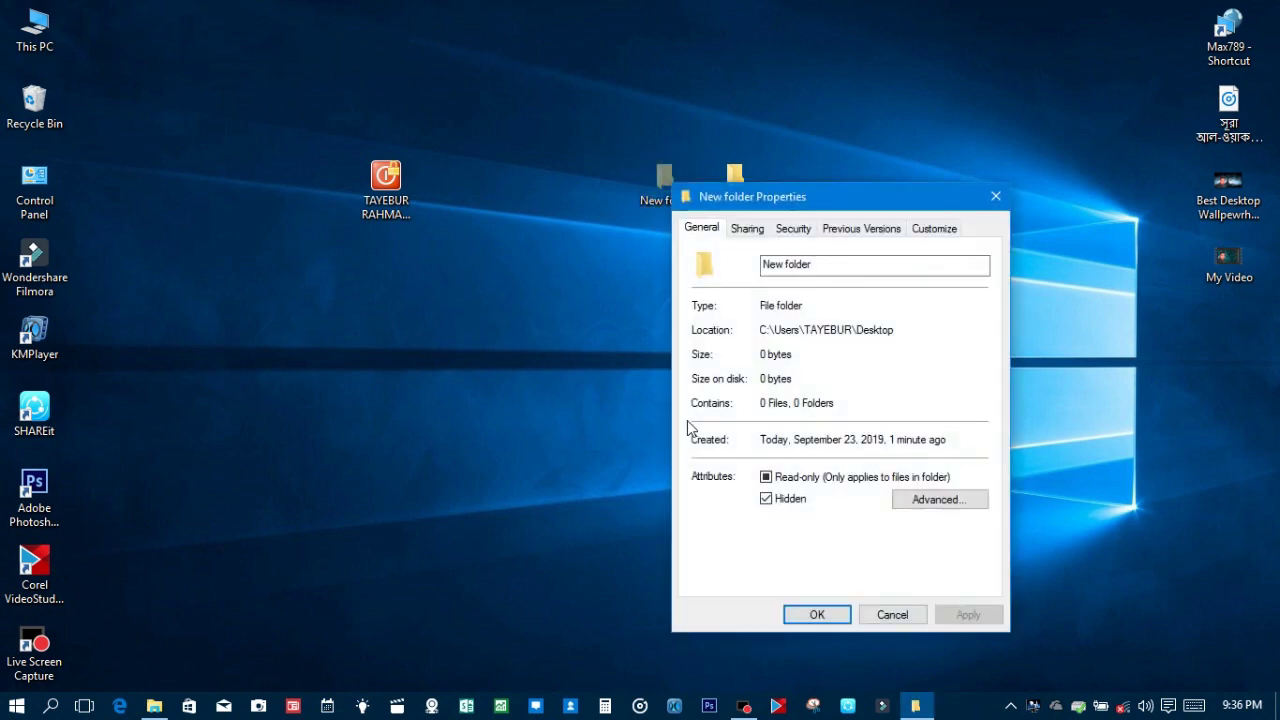
pyautogui.click(783, 500)
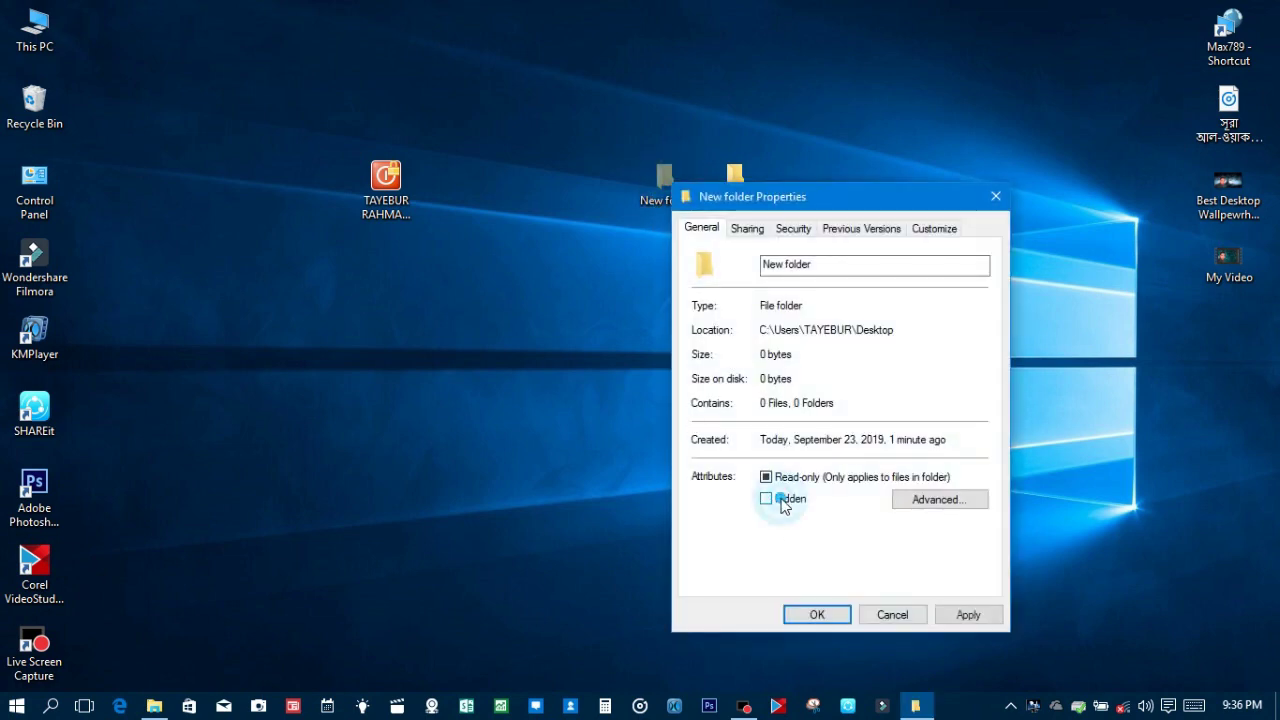
pyautogui.click(968, 613)
pyautogui.click(810, 613)
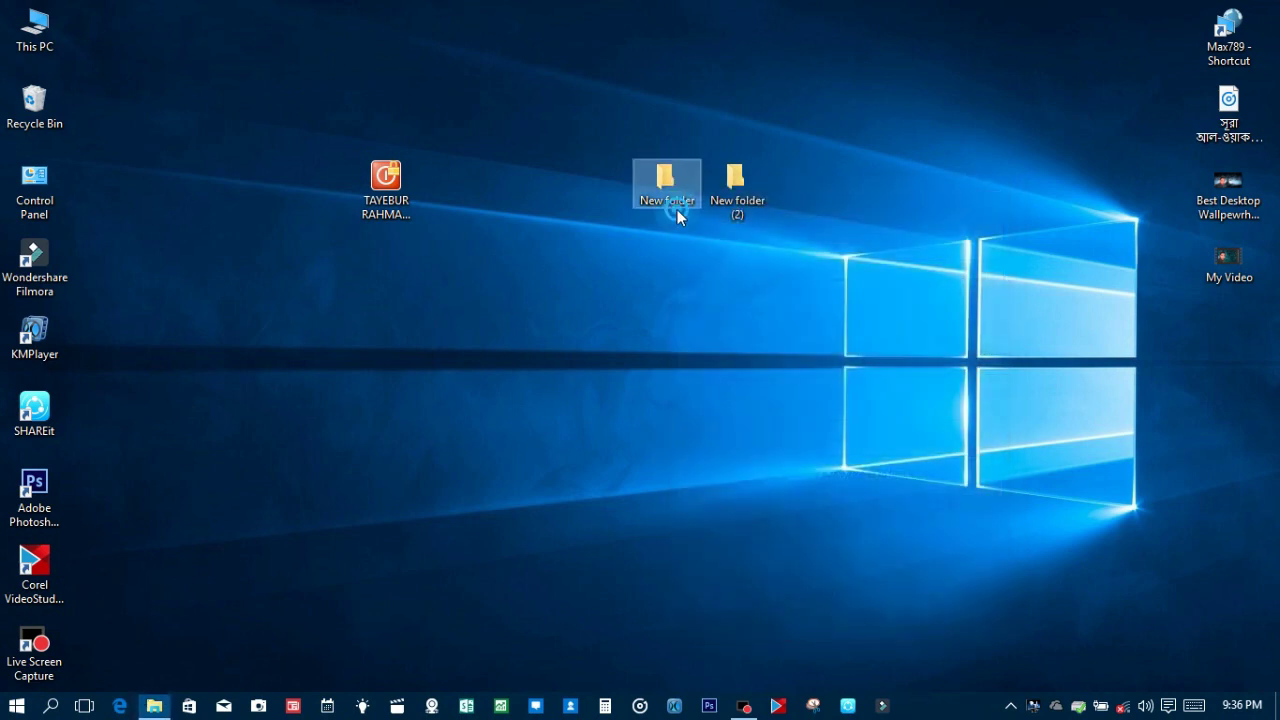
pyautogui.rightClick(594, 114)
pyautogui.click(644, 170)
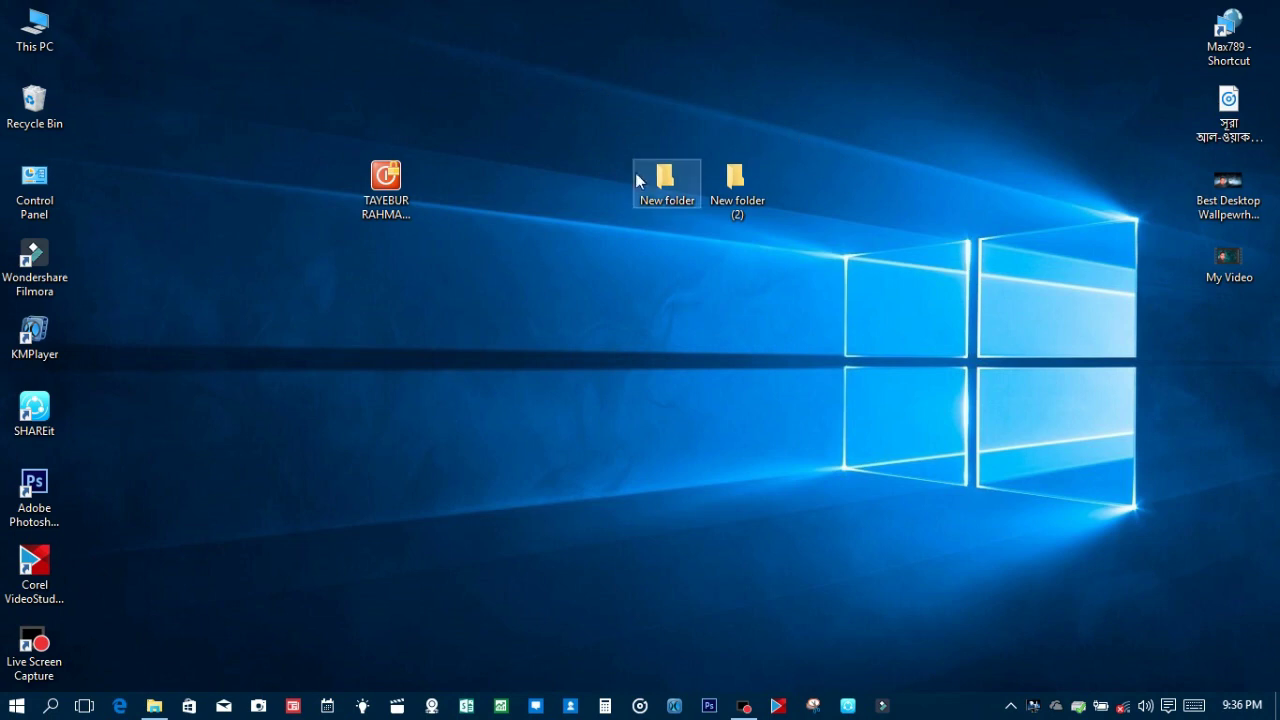
# Set New folder and New folder (2) to Hidden, including their subfolders and files, and refresh the desktop.
pyautogui.moveTo(610, 149); pyautogui.dragTo(806, 197)
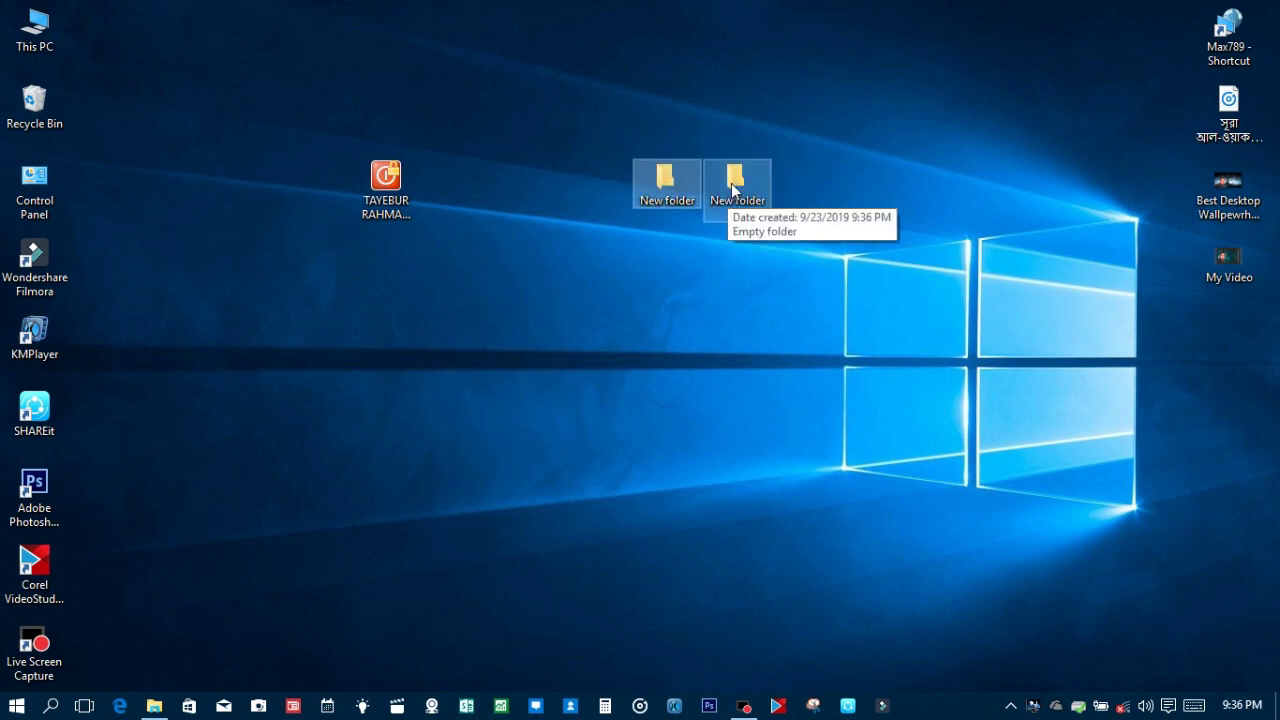
pyautogui.rightClick(733, 188)
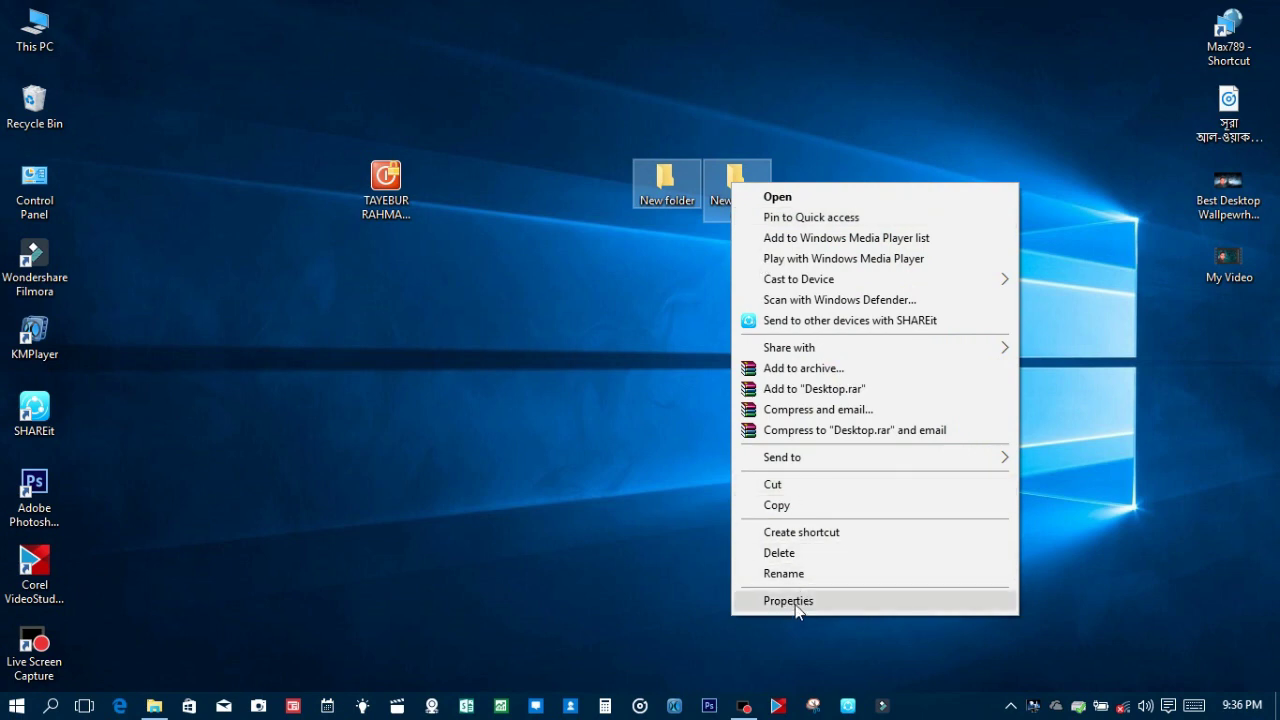
pyautogui.click(797, 605)
pyautogui.click(1035, 590)
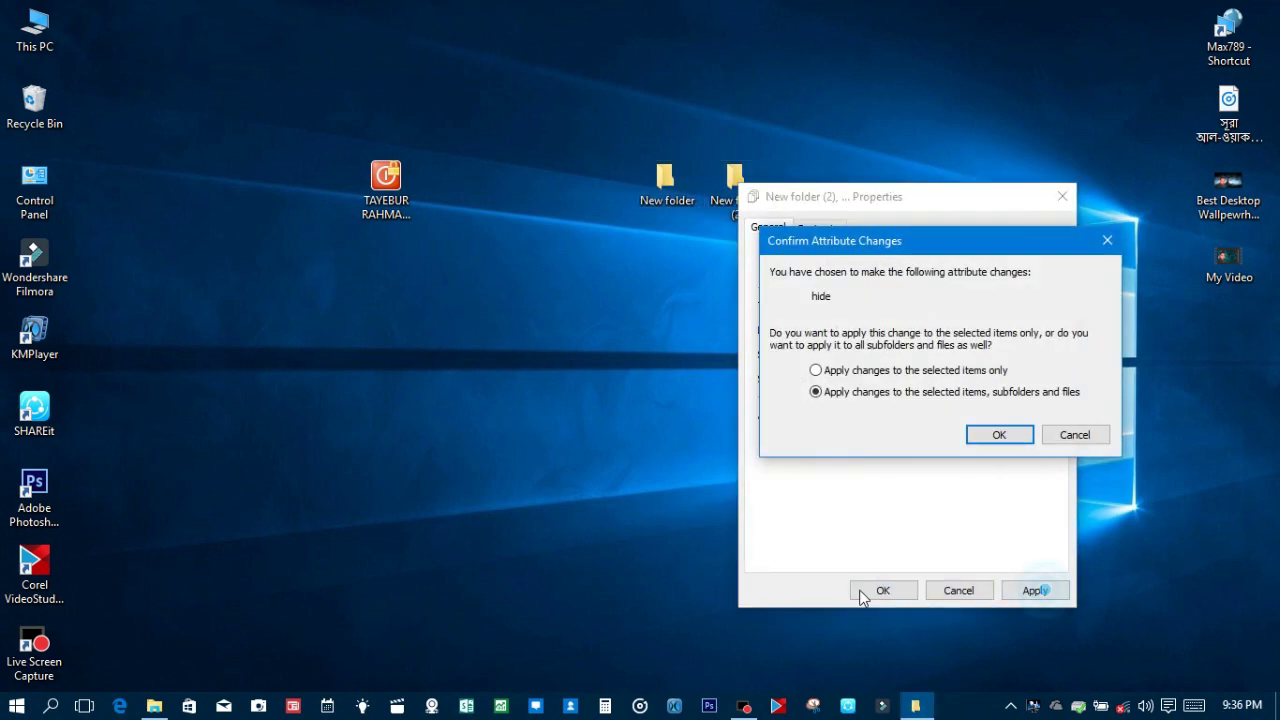
pyautogui.click(984, 434)
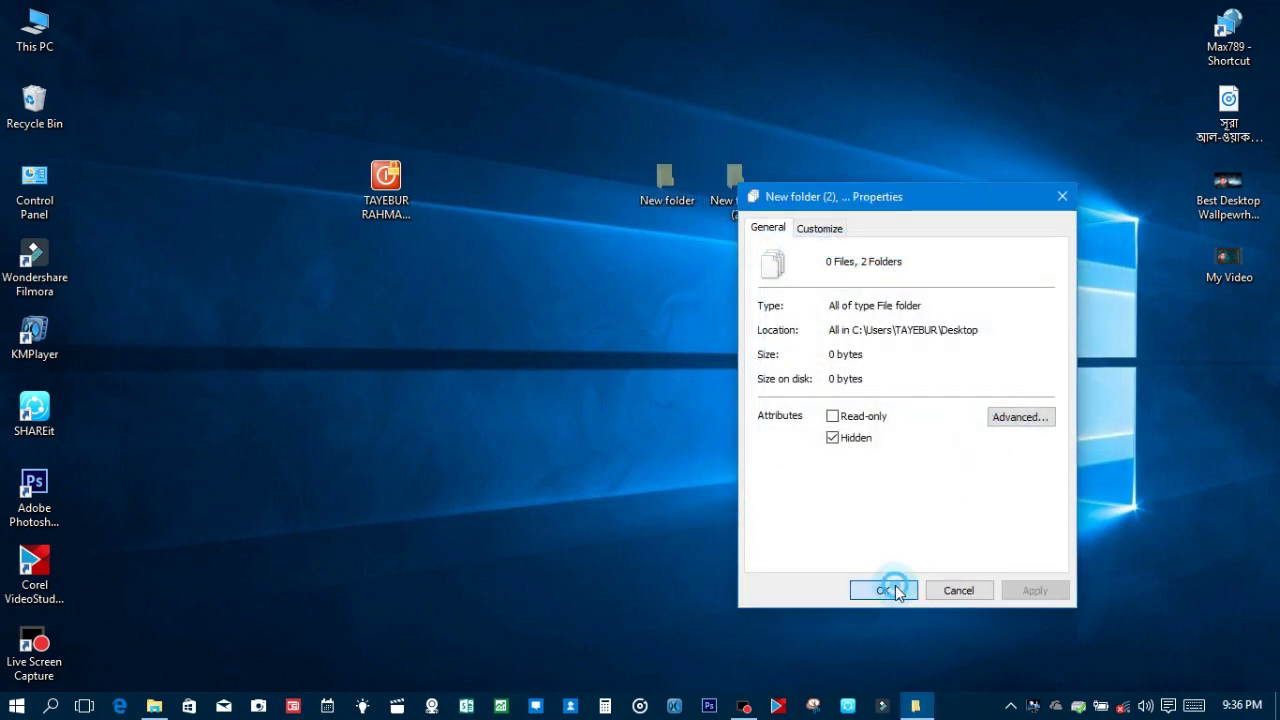
pyautogui.click(885, 589)
pyautogui.rightClick(821, 5)
pyautogui.click(889, 57)
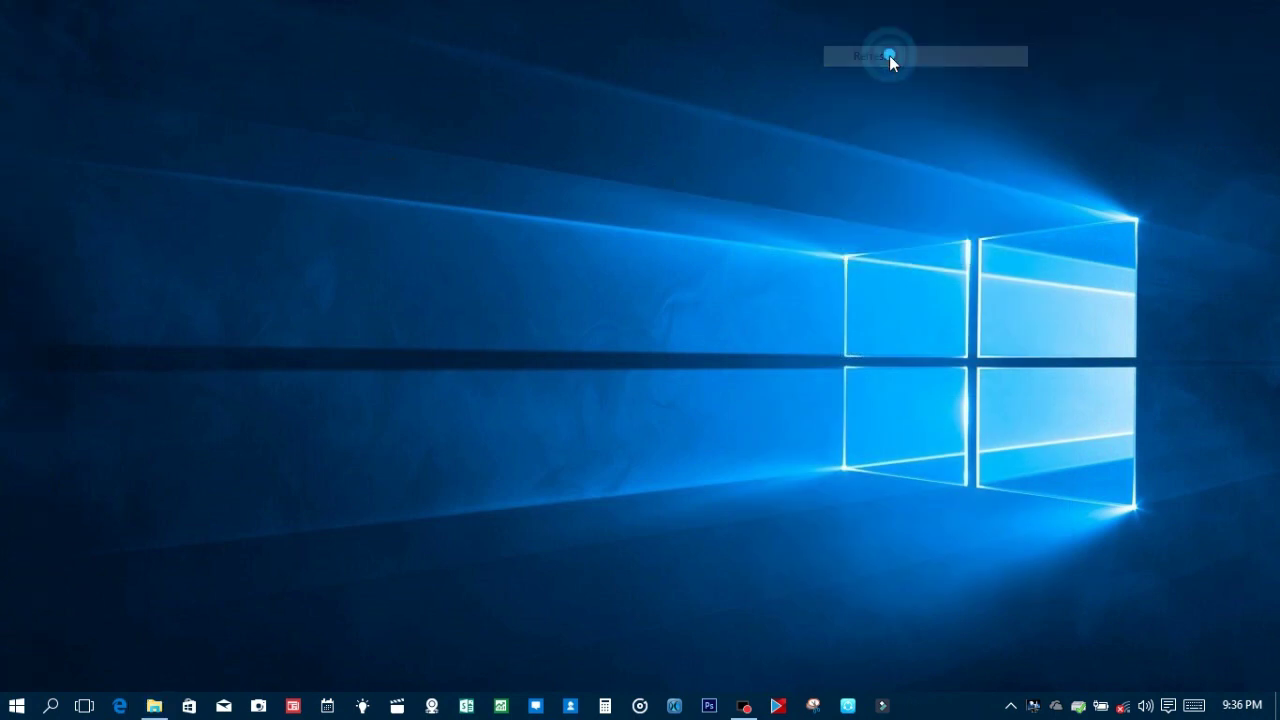
# Unhide New folder and New folder (2) together, including their subfolders and files, and refresh the desktop.
pyautogui.moveTo(606, 138); pyautogui.dragTo(740, 184)
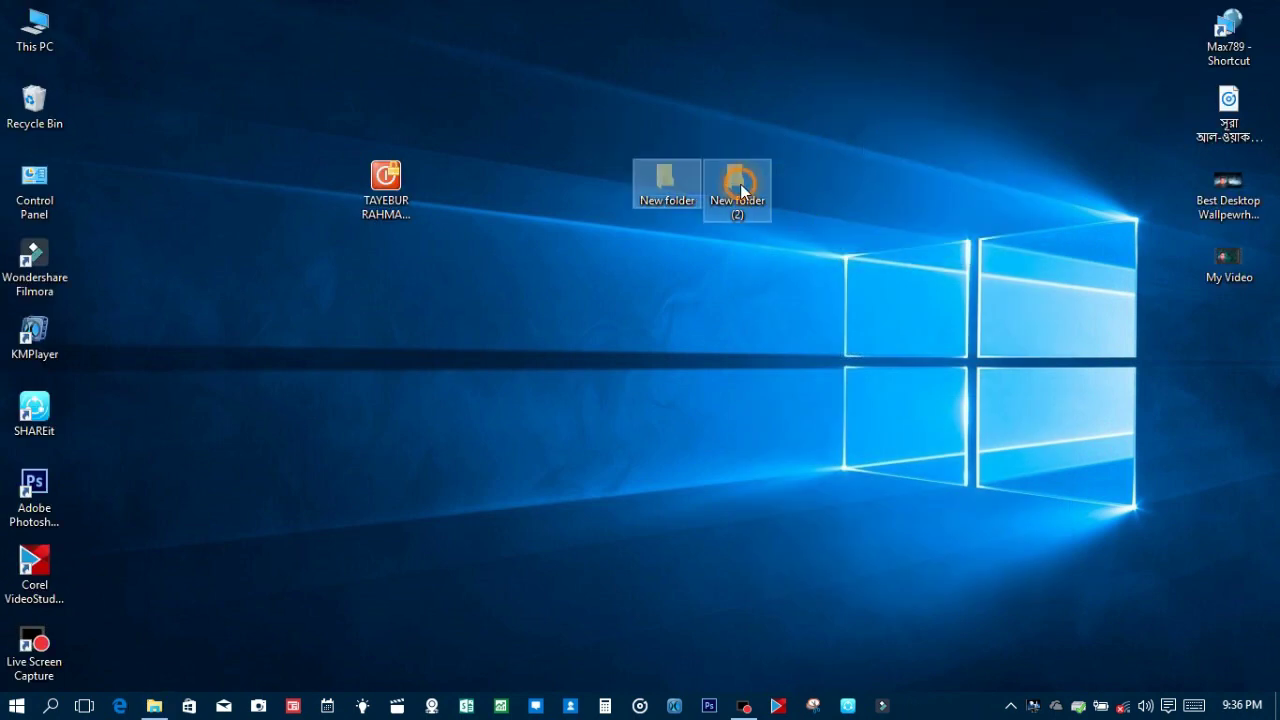
pyautogui.rightClick(740, 184)
pyautogui.click(814, 603)
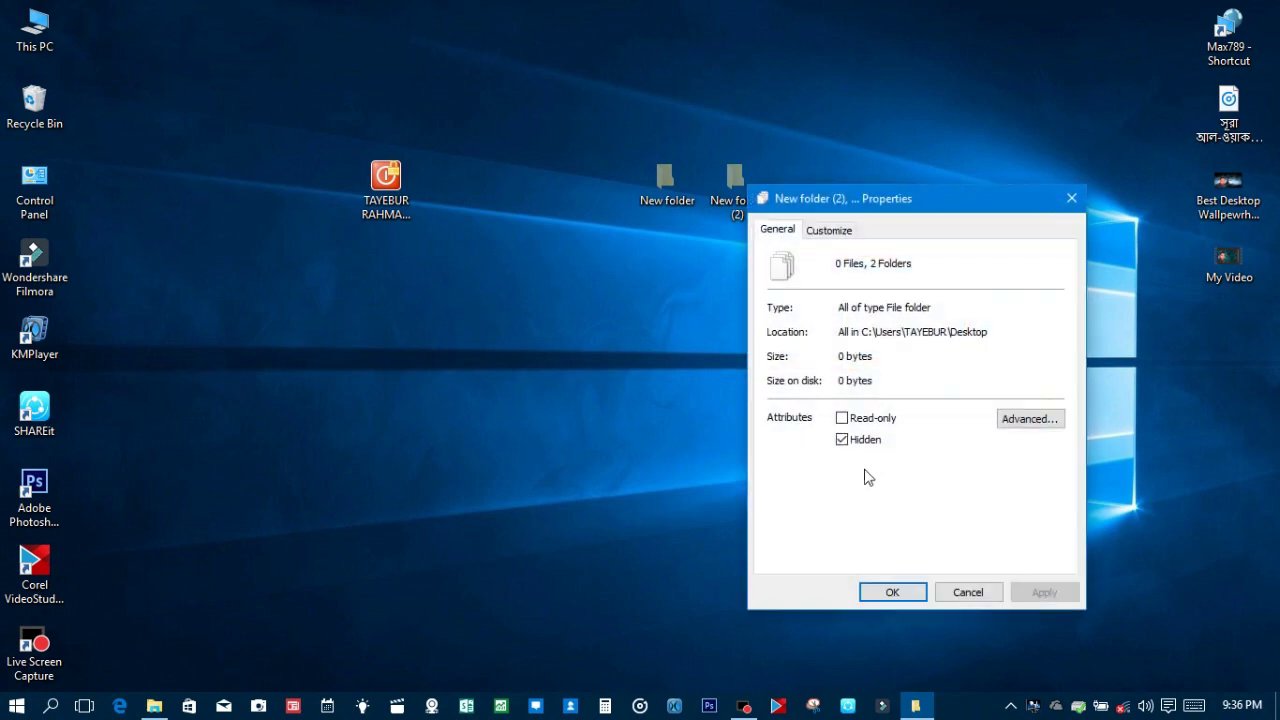
pyautogui.click(845, 440)
pyautogui.click(1043, 592)
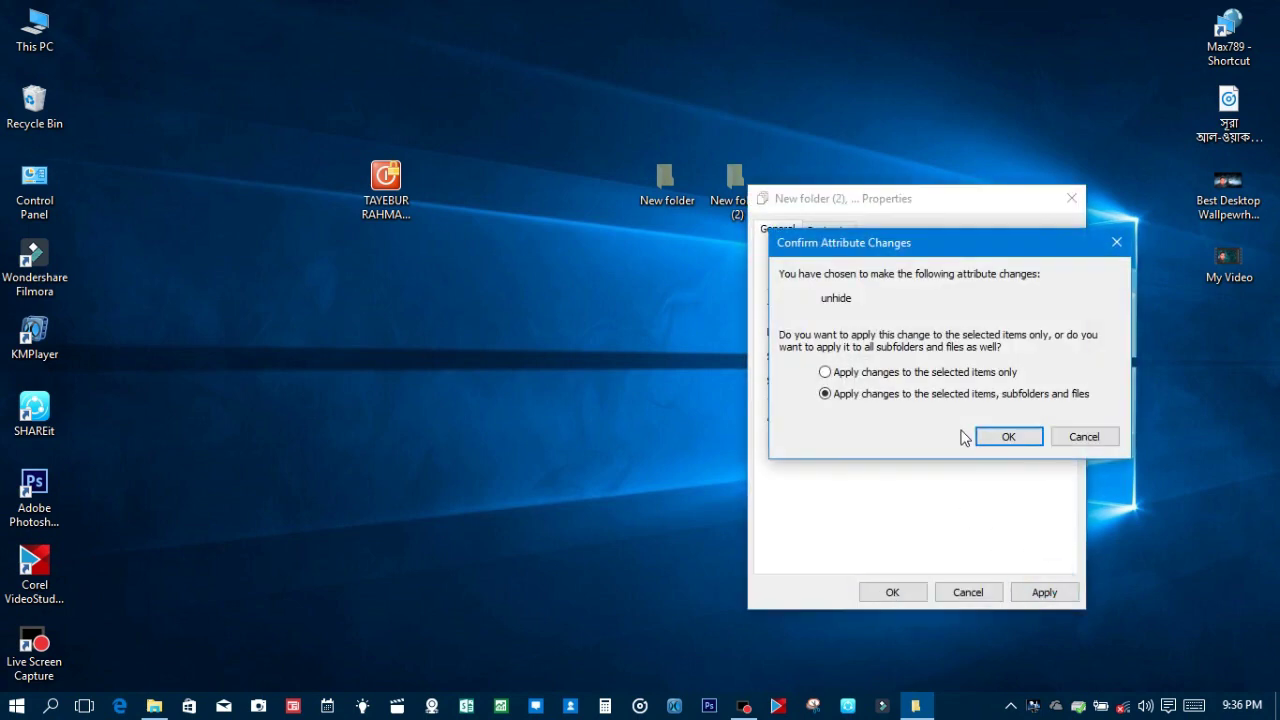
pyautogui.click(998, 435)
pyautogui.click(892, 590)
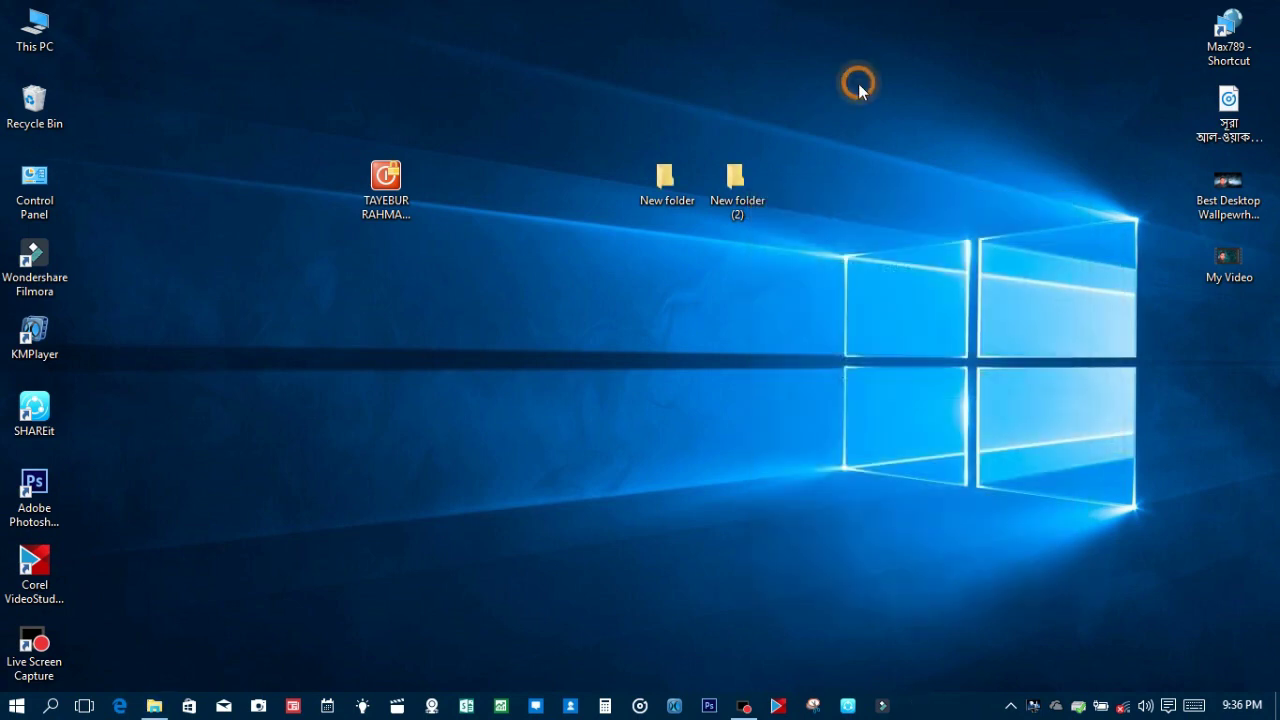
pyautogui.rightClick(858, 82)
pyautogui.click(921, 140)
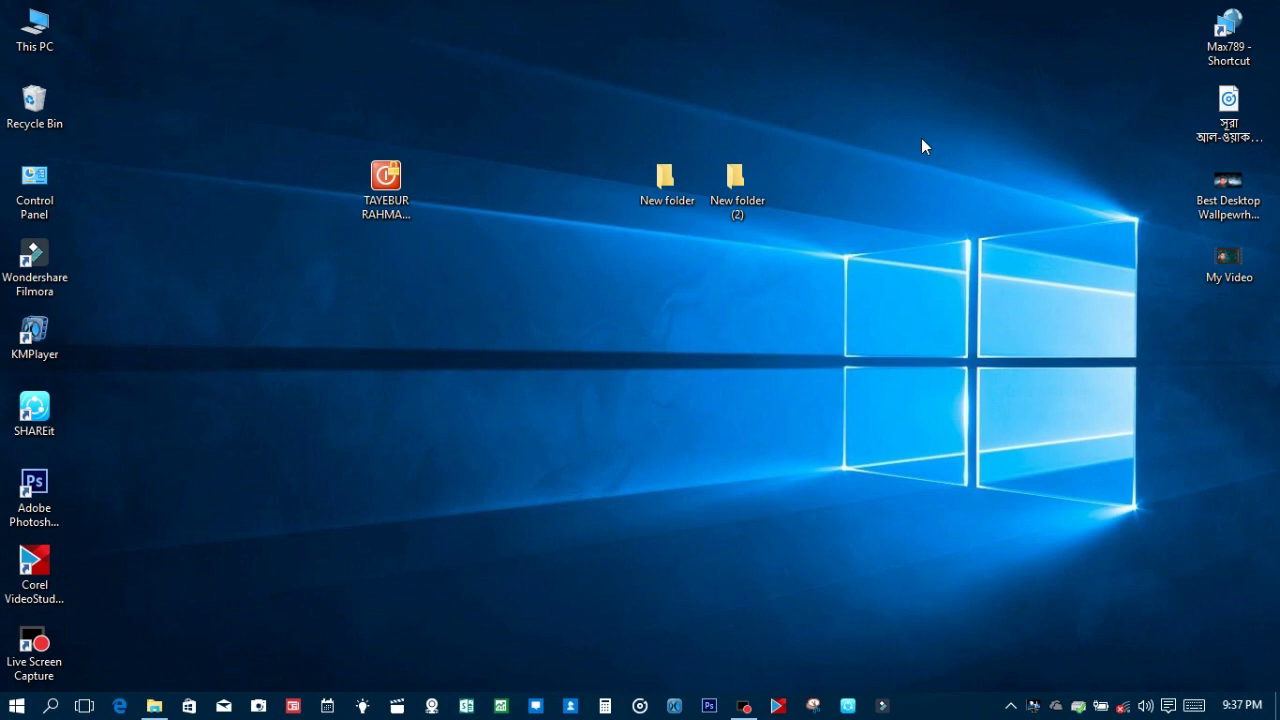
# Open Task Manager directly, move its window towards the middle of the desktop, and close it.
pyautogui.hotkey('ctrl', 'shift', 'Escape')
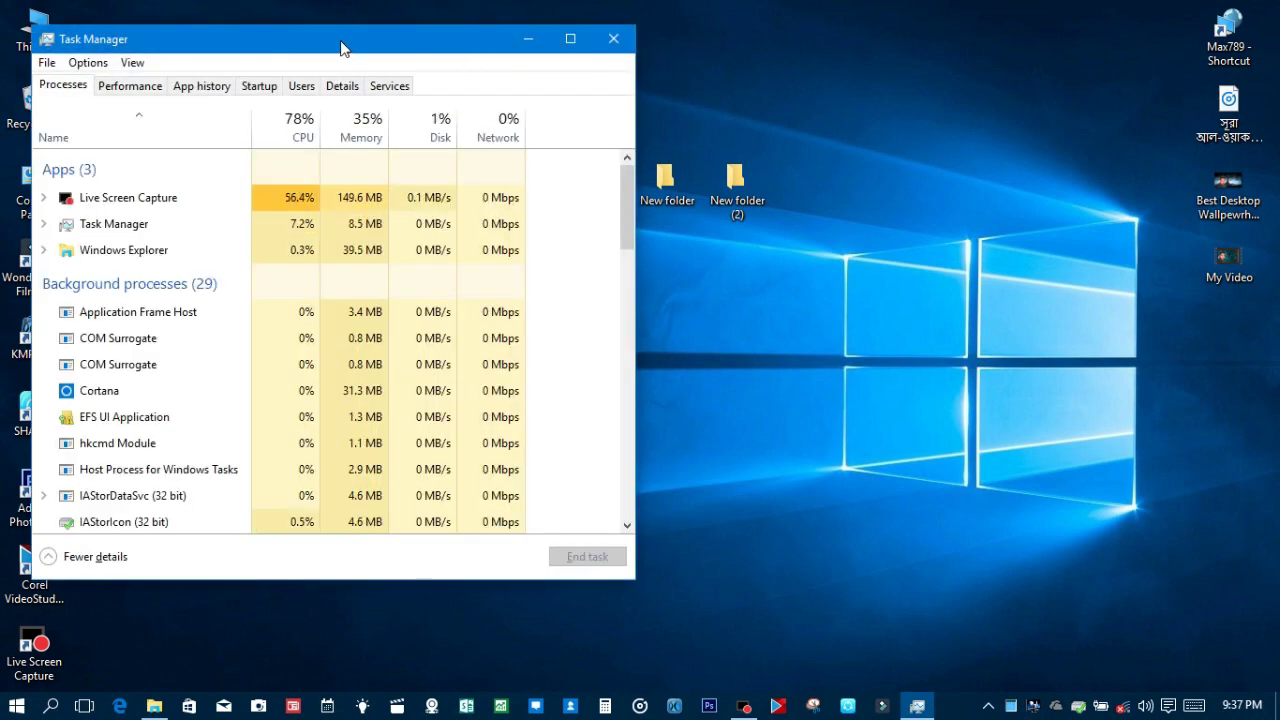
pyautogui.moveTo(340, 48); pyautogui.dragTo(668, 97)
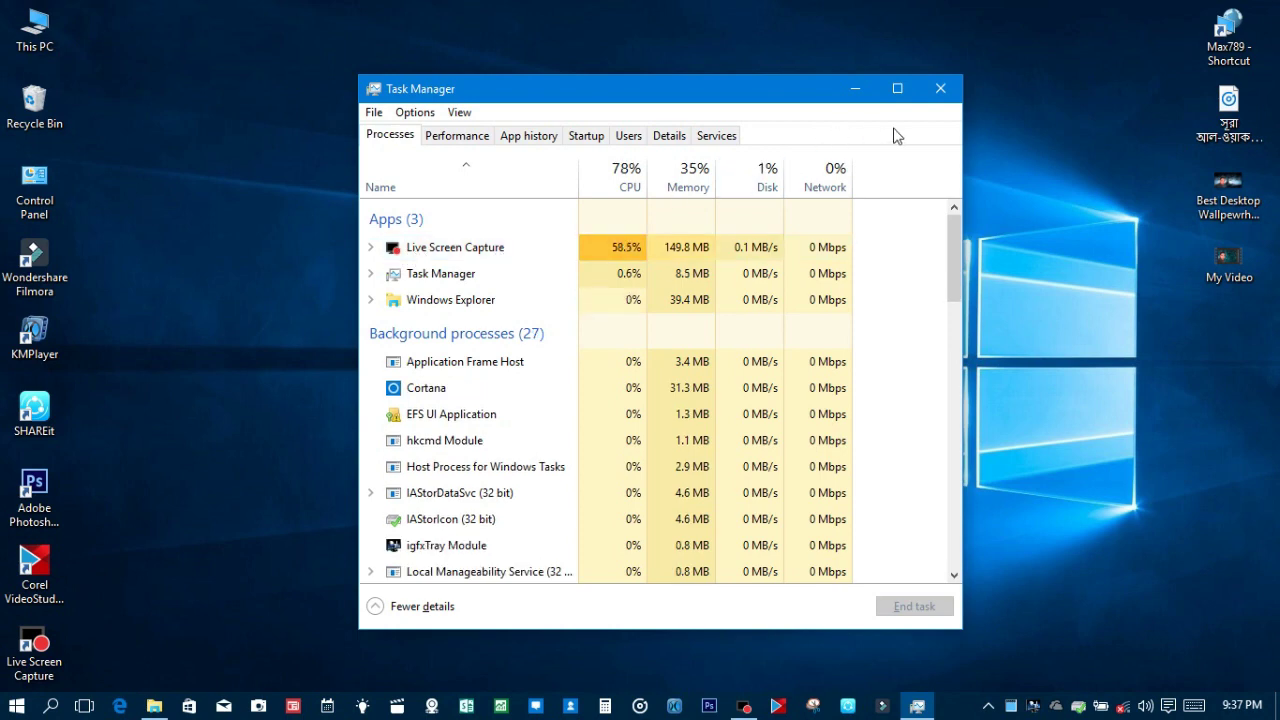
pyautogui.click(936, 90)
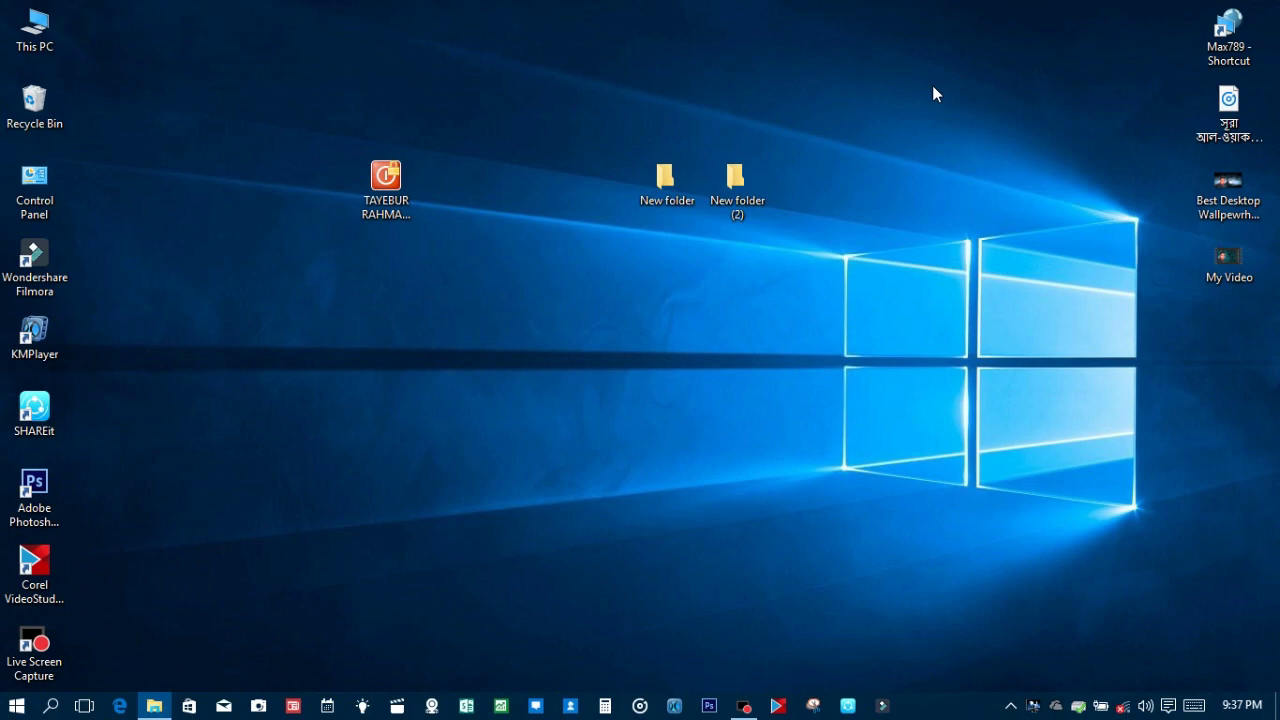
# Switch to the File Explorer window showing the hende folder and look through its video files from end to end.
pyautogui.click(153, 707)
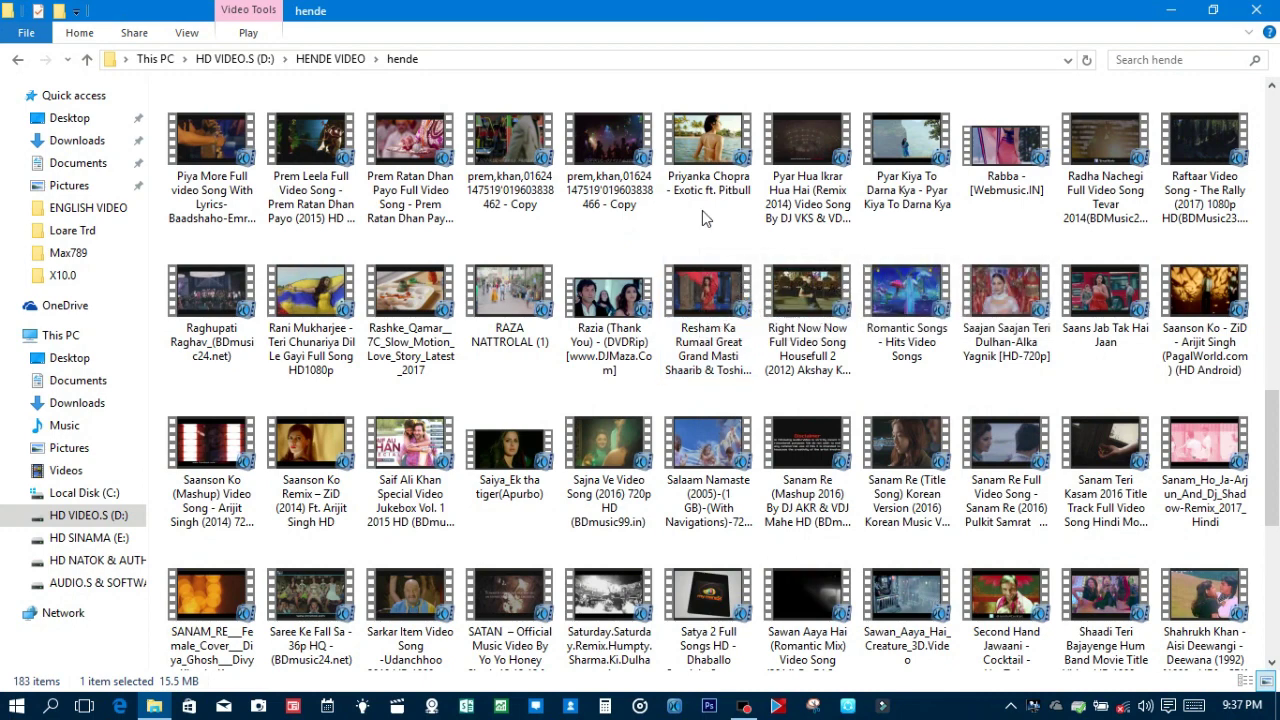
pyautogui.scroll(-5, 702, 210)
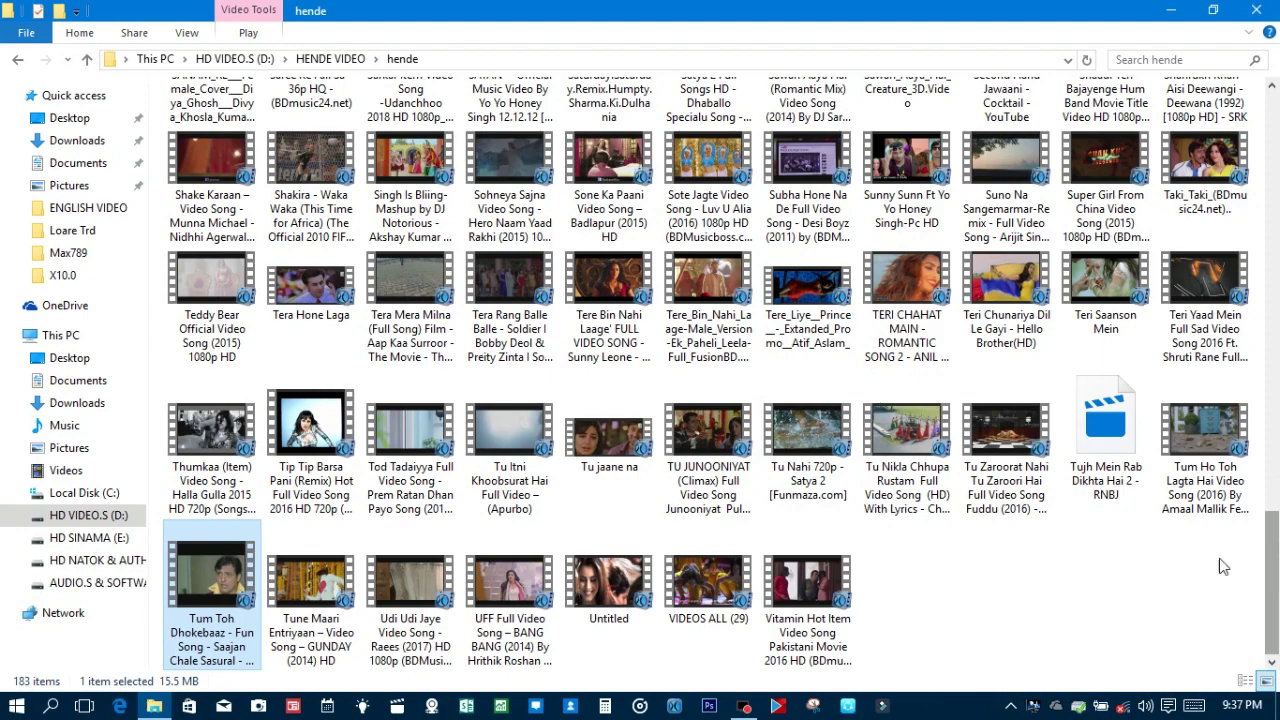
pyautogui.scroll(10, 905, 420)
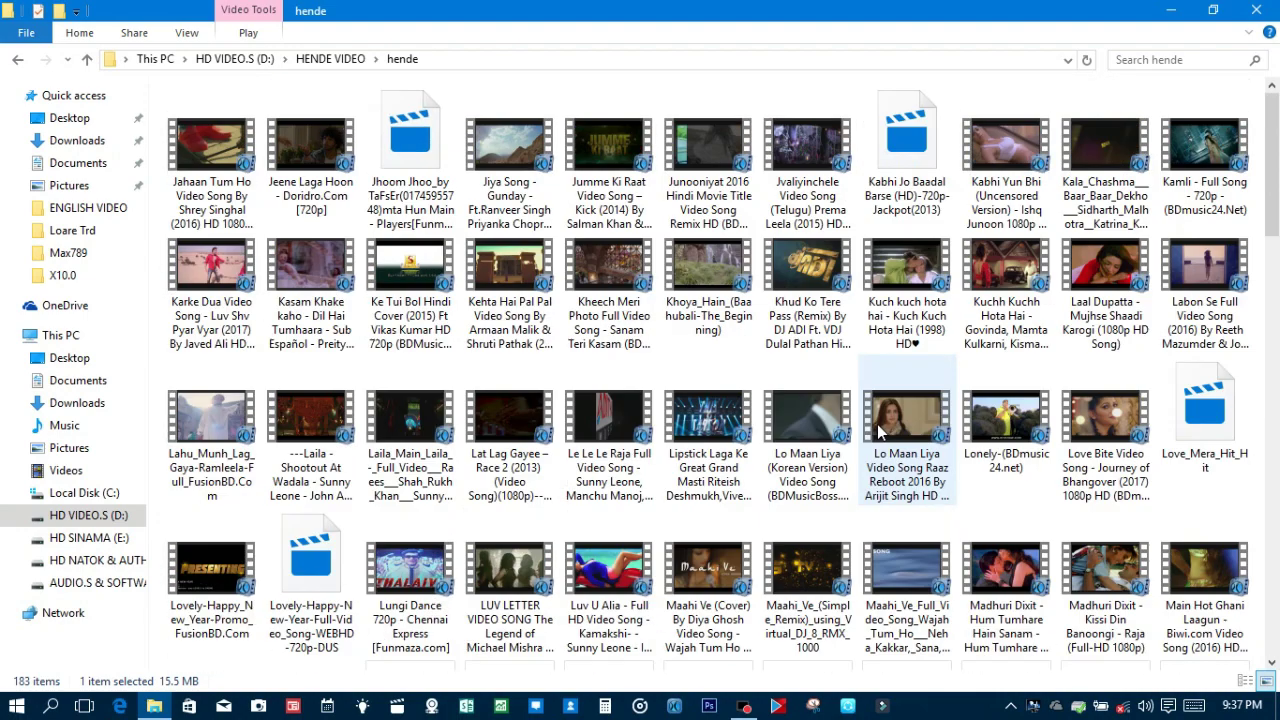
pyautogui.scroll(-10, 878, 430)
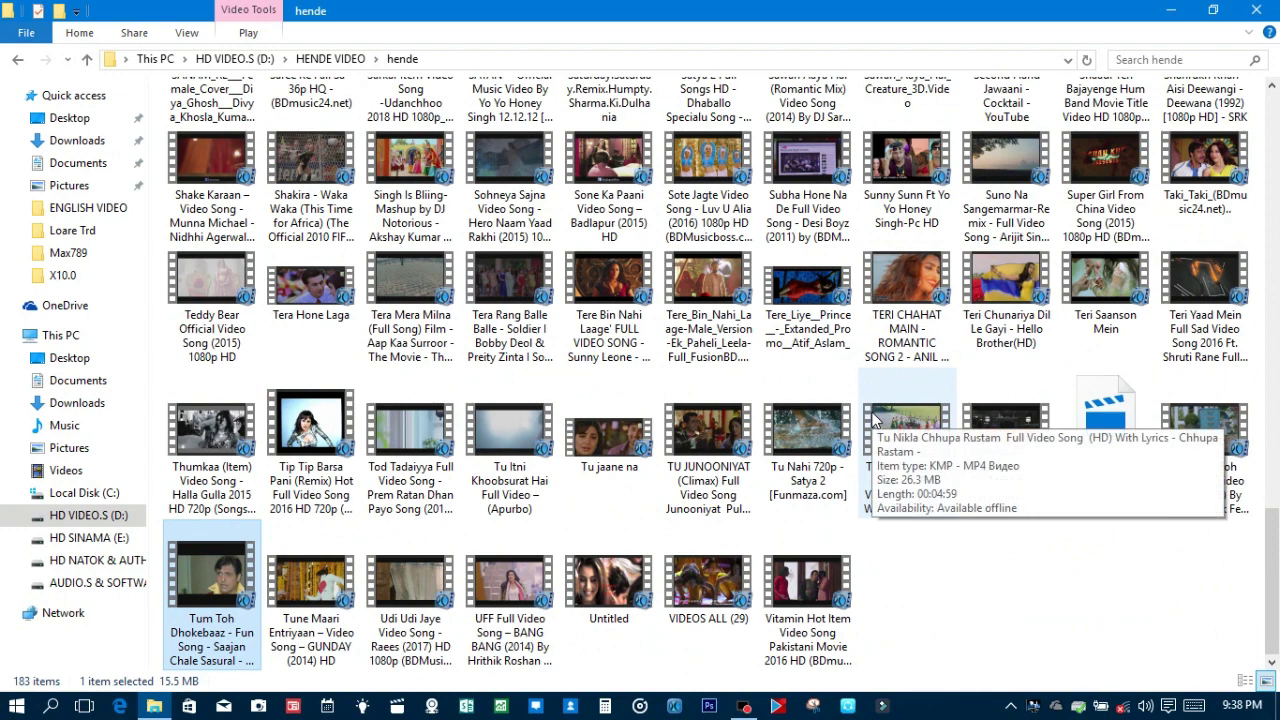
# Jump the selection to the first file starting with J, and from there to the last file in the hende folder.
pyautogui.press('j')
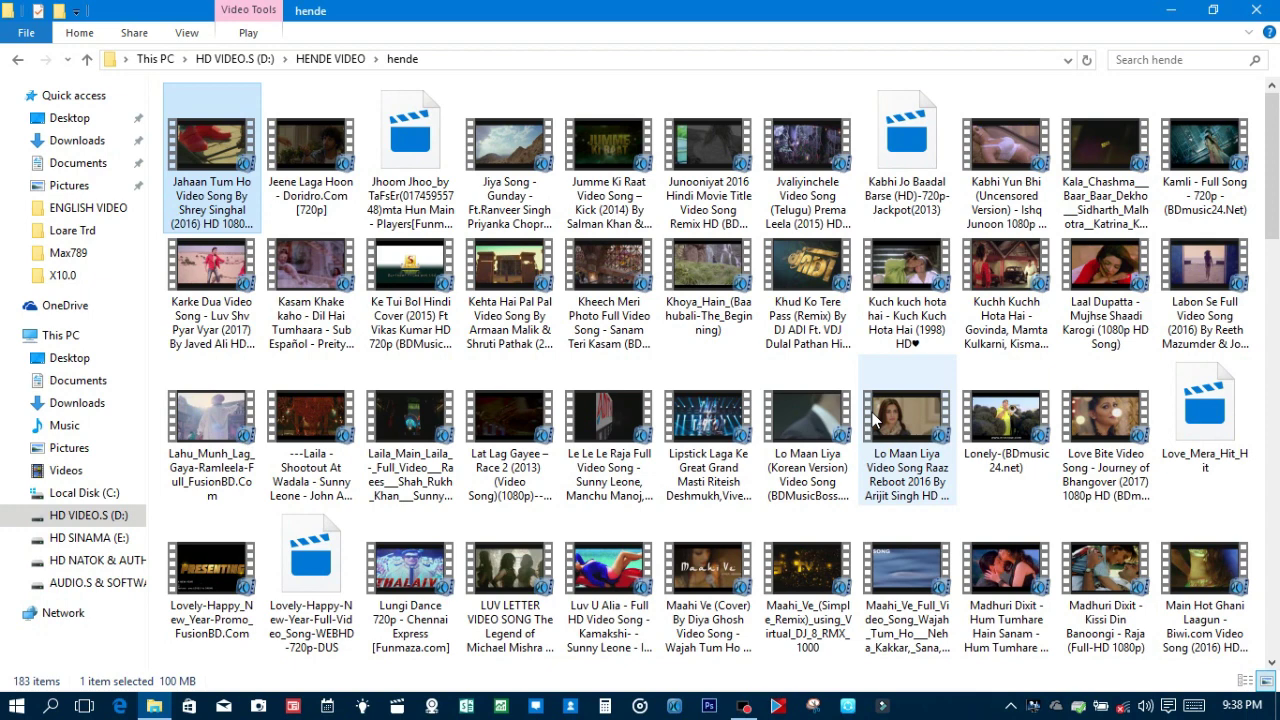
pyautogui.press('End')
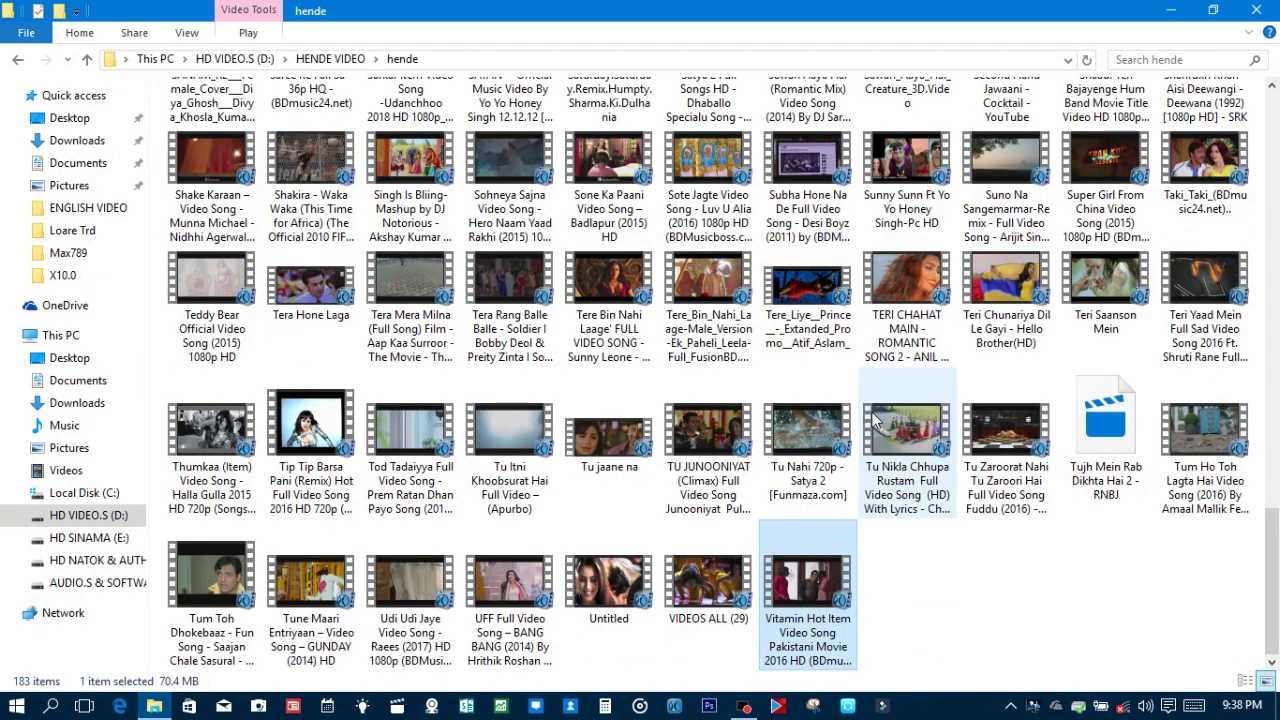